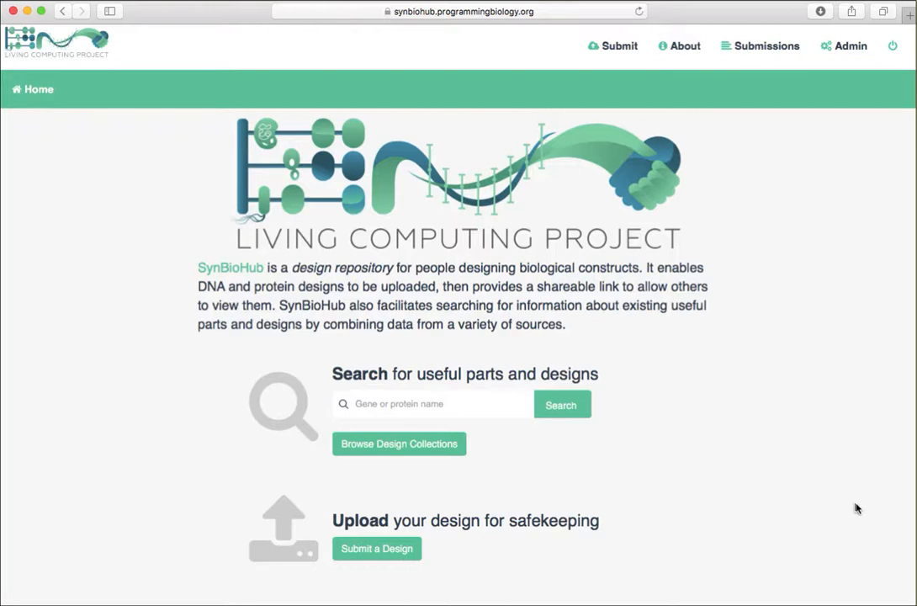
Step: Browse the design collections and open the A1_AmtR component from the public Cello Parts collection
{"action": "left_click", "coordinate": [420, 454]}
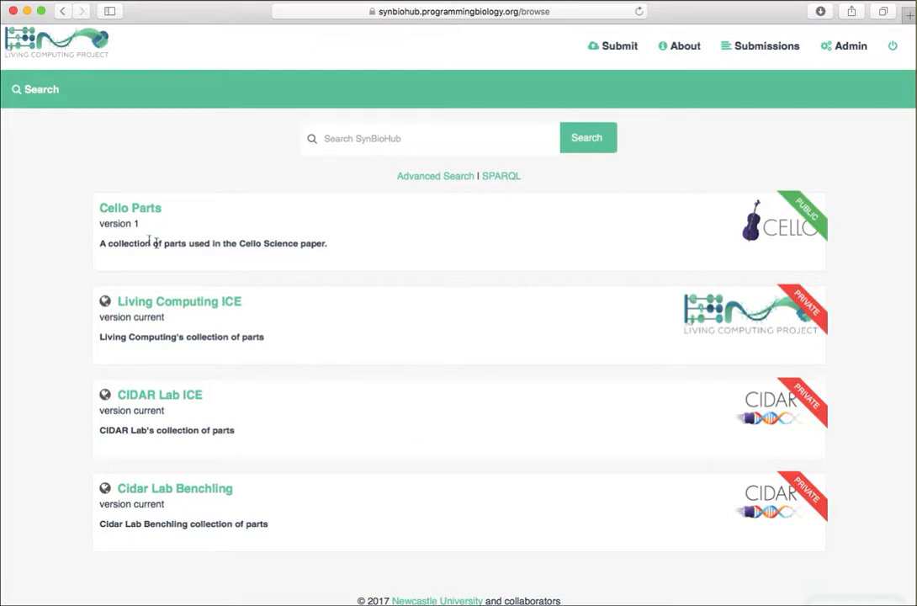
{"action": "left_click", "coordinate": [131, 217]}
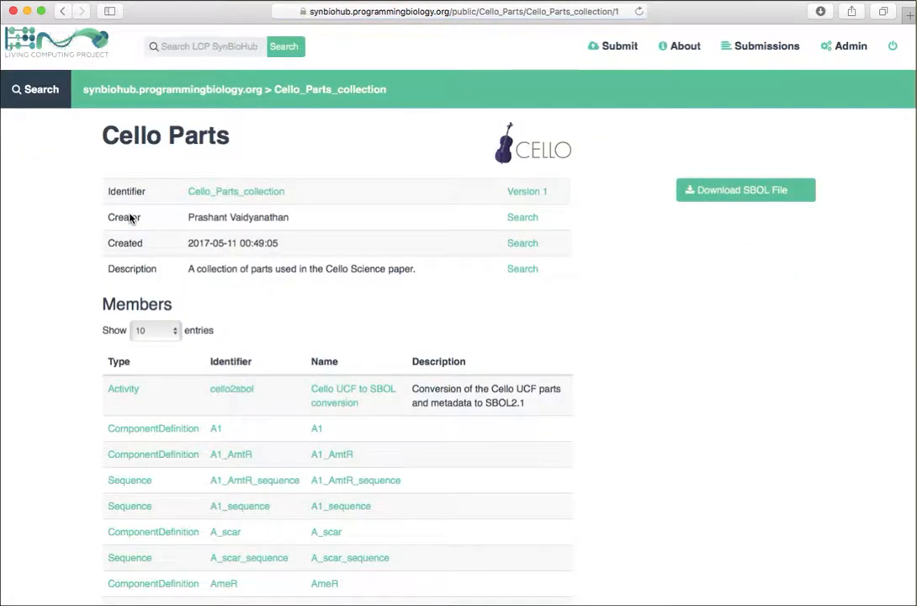
{"action": "scroll", "coordinate": [131, 219], "scroll_direction": "down", "scroll_amount": 3}
{"action": "scroll", "coordinate": [130, 218], "scroll_direction": "down", "scroll_amount": 3}
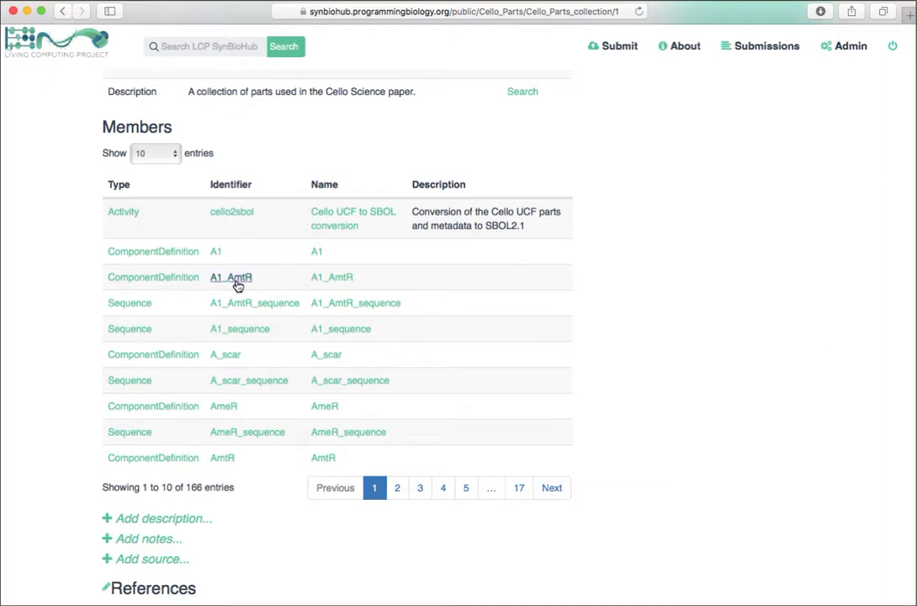
{"action": "left_click", "coordinate": [237, 281]}
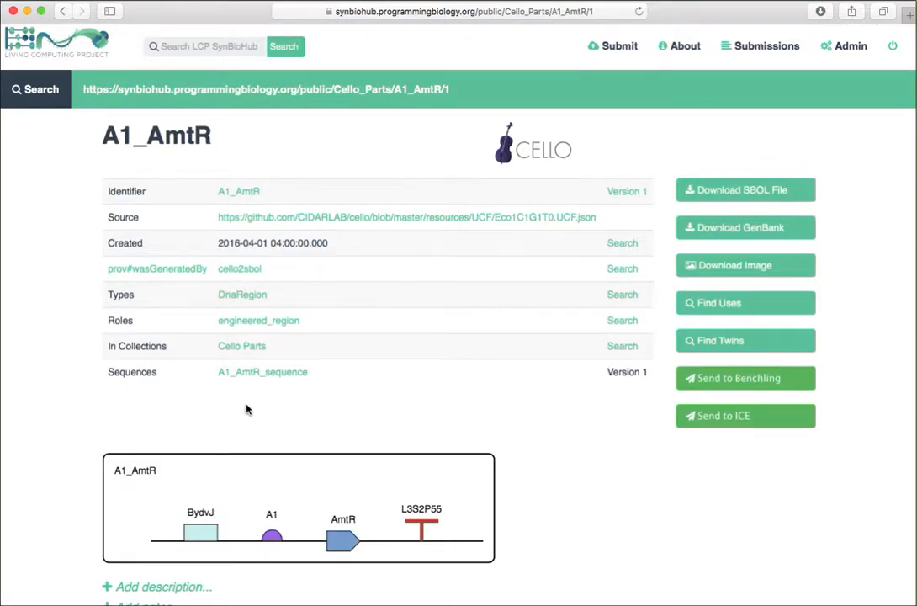
Step: Examine the component details in the A1_AmtR diagram and the references and attachments below it
{"action": "scroll", "coordinate": [246, 409], "scroll_direction": "down", "scroll_amount": 1}
{"action": "scroll", "coordinate": [247, 409], "scroll_direction": "down", "scroll_amount": 5}
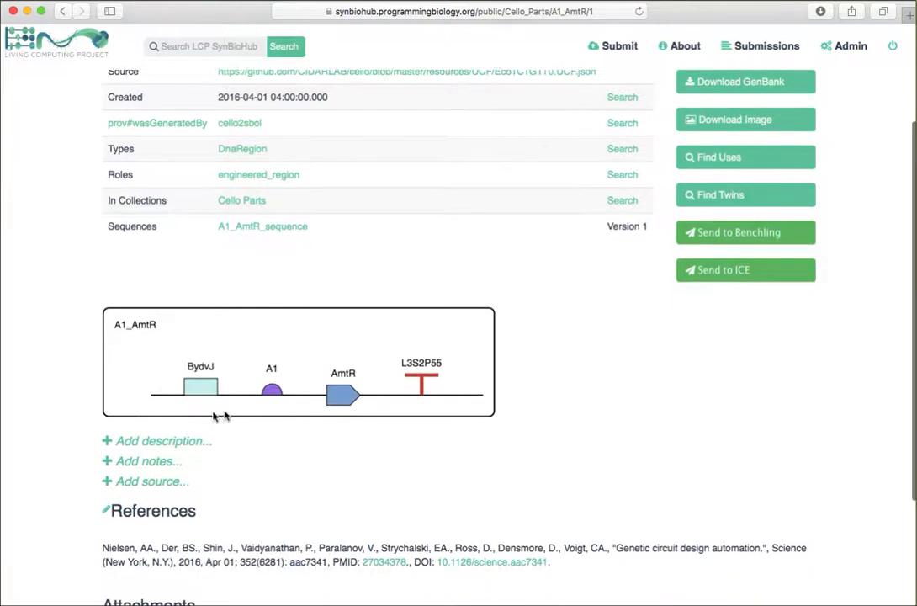
{"action": "mouse_move", "coordinate": [200, 394]}
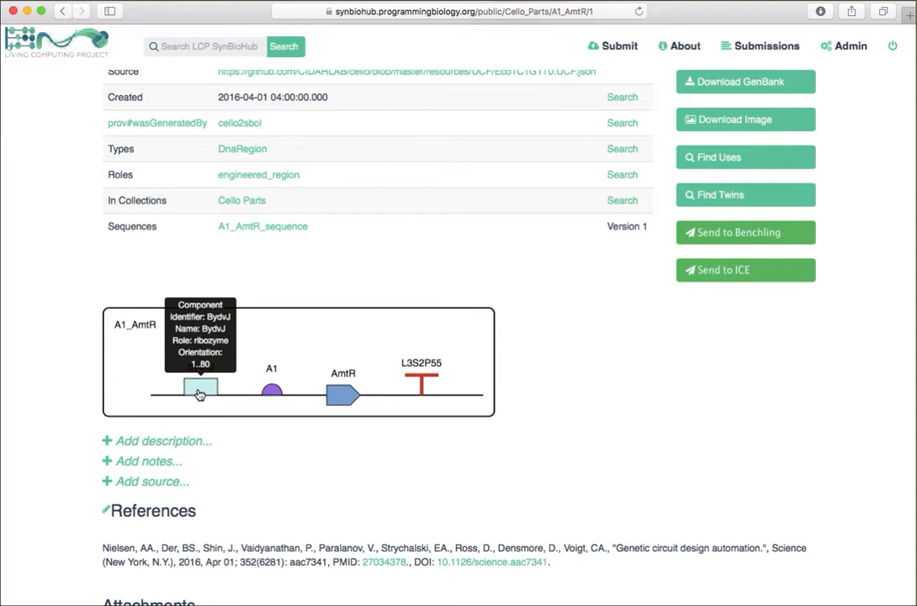
{"action": "mouse_move", "coordinate": [269, 394]}
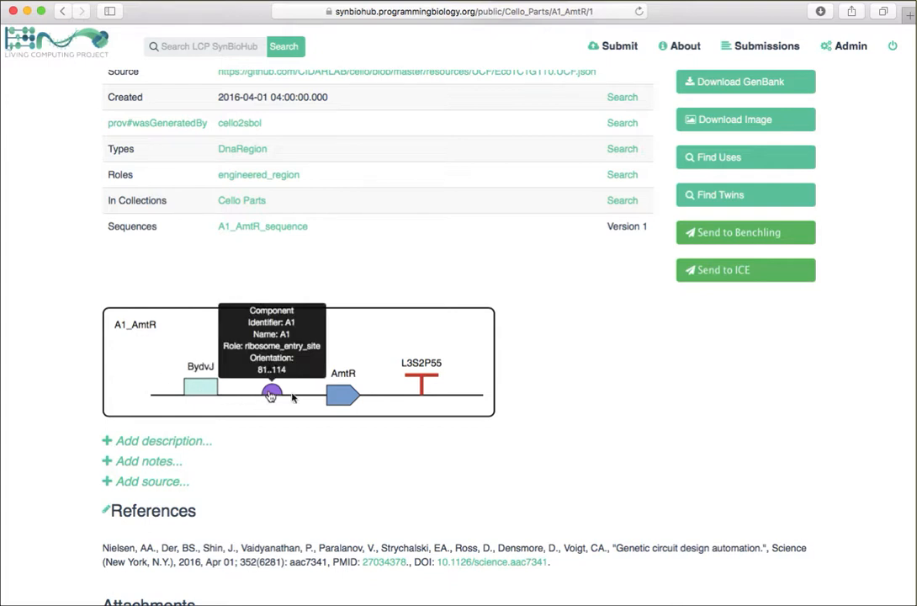
{"action": "mouse_move", "coordinate": [333, 401]}
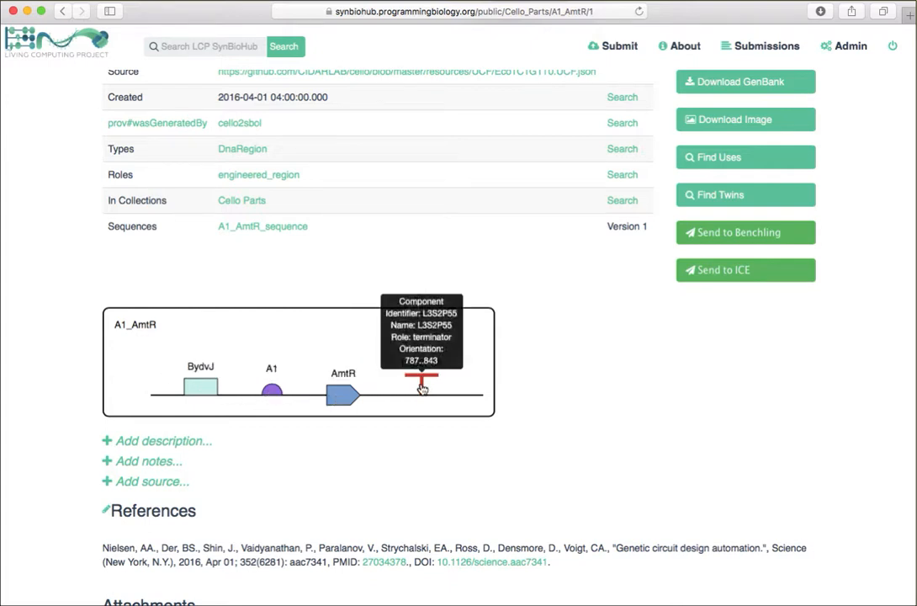
{"action": "scroll", "coordinate": [393, 480], "scroll_direction": "down", "scroll_amount": 2}
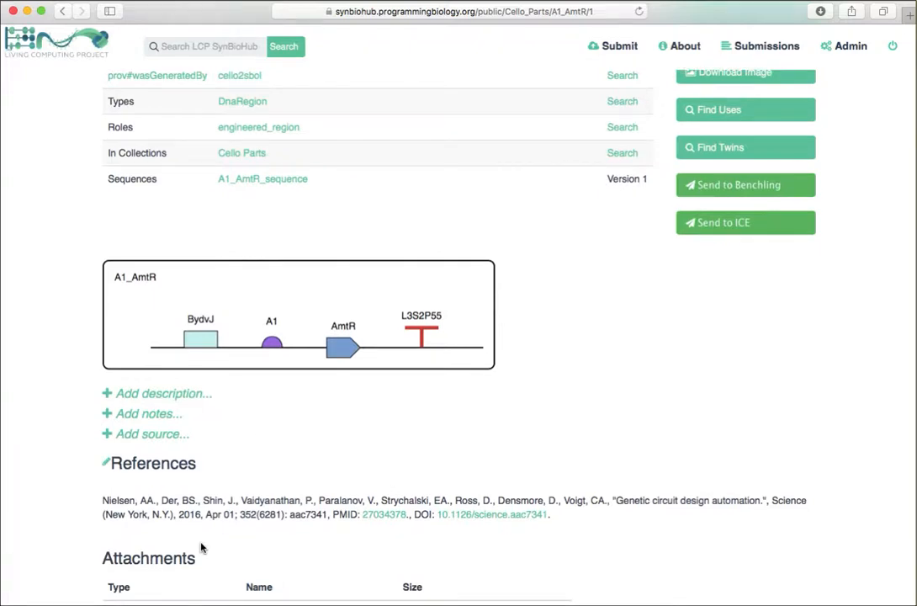
Step: View the GenBank file of A1_AmtR and return to its part page
{"action": "scroll", "coordinate": [201, 547], "scroll_direction": "up", "scroll_amount": 5}
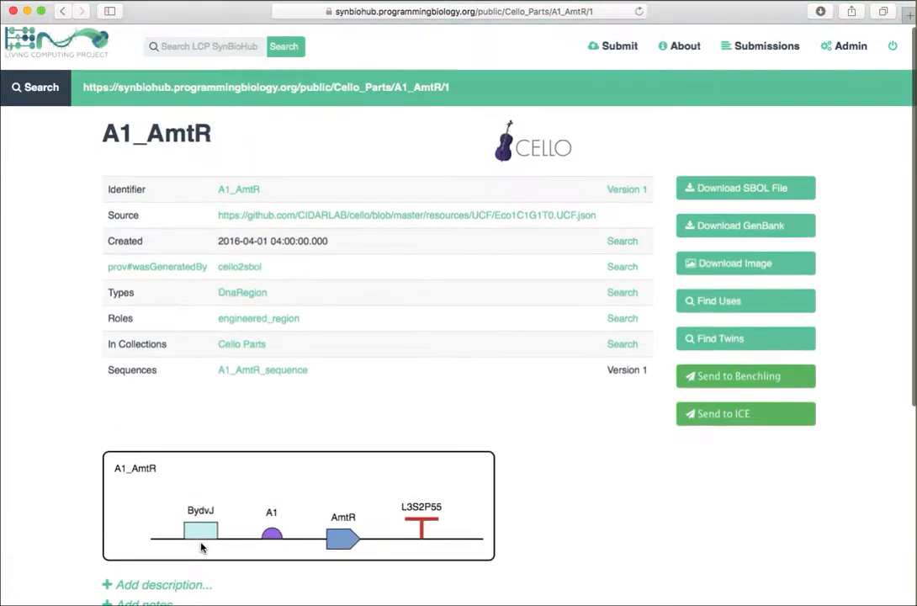
{"action": "left_click", "coordinate": [736, 230]}
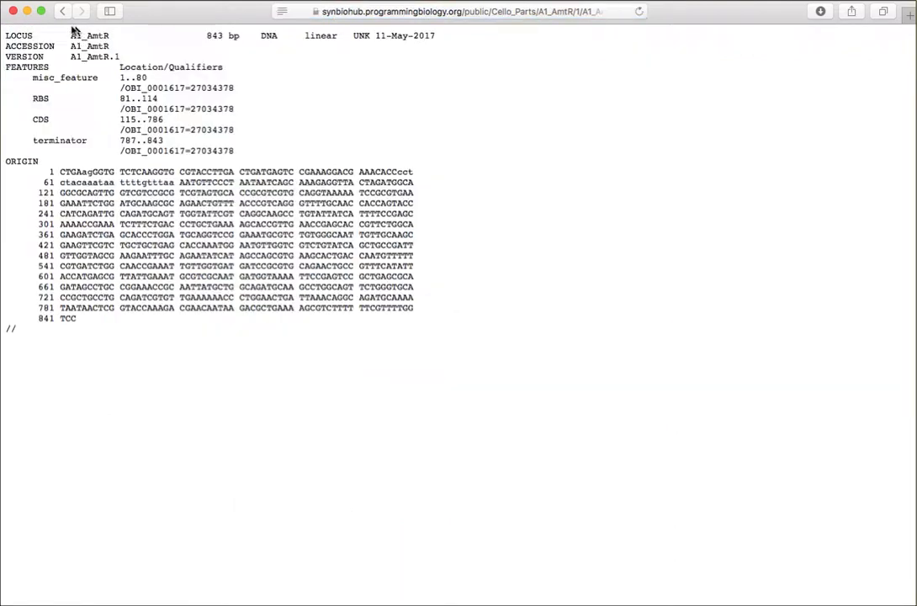
{"action": "left_click", "coordinate": [62, 12]}
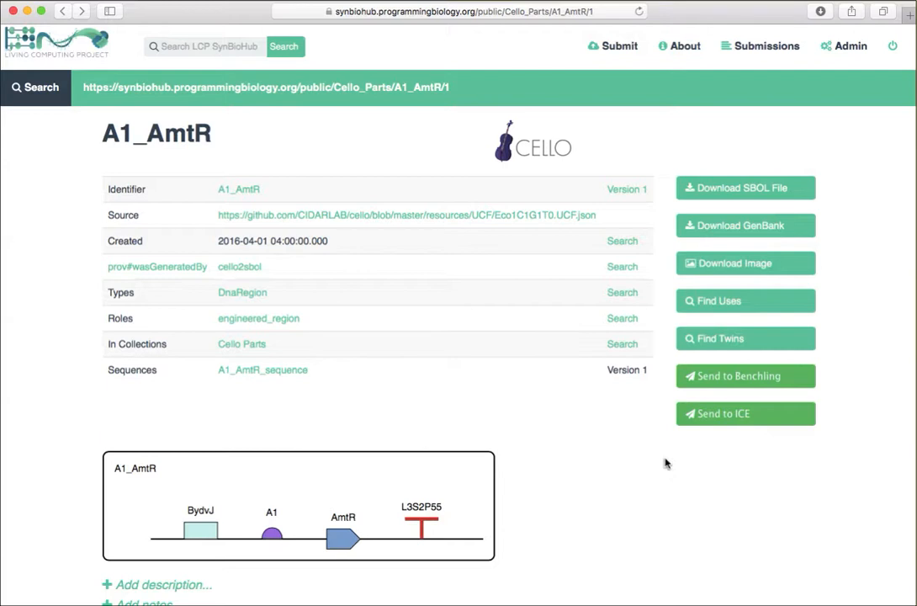
Step: Switch to SBOLDesigner and add a promoter to the empty GeneticInverter design
{"action": "key", "text": "super+Tab"}
{"action": "key", "text": "super+Tab"}
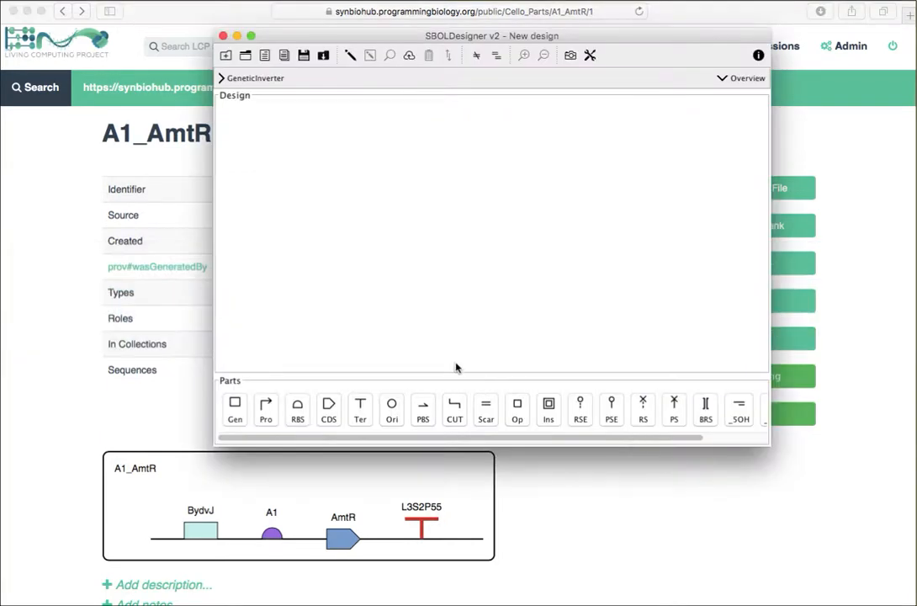
{"action": "left_click", "coordinate": [266, 412]}
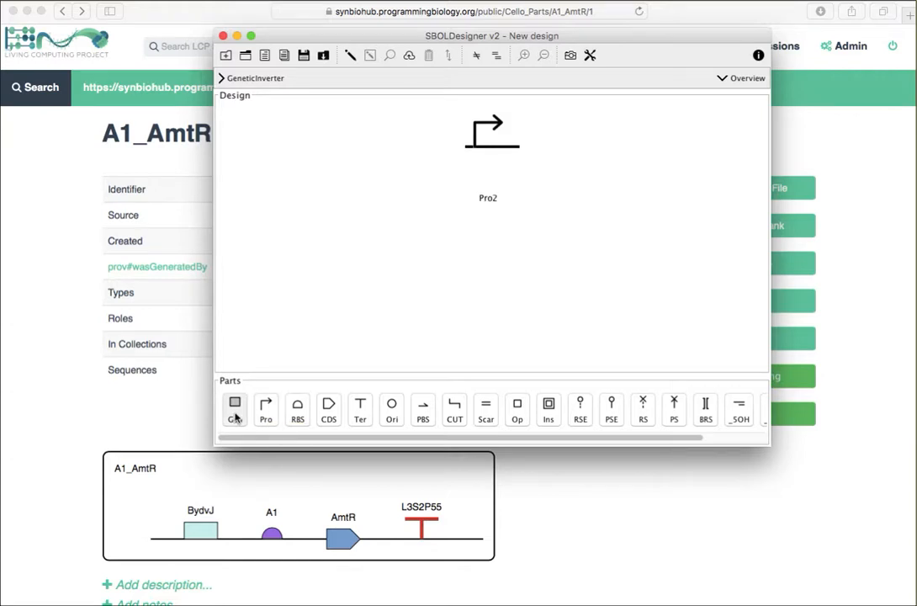
Step: Add a generic part after the promoter by importing A1_AmtR from the Living Computing SynBioHub registry
{"action": "left_click", "coordinate": [236, 414]}
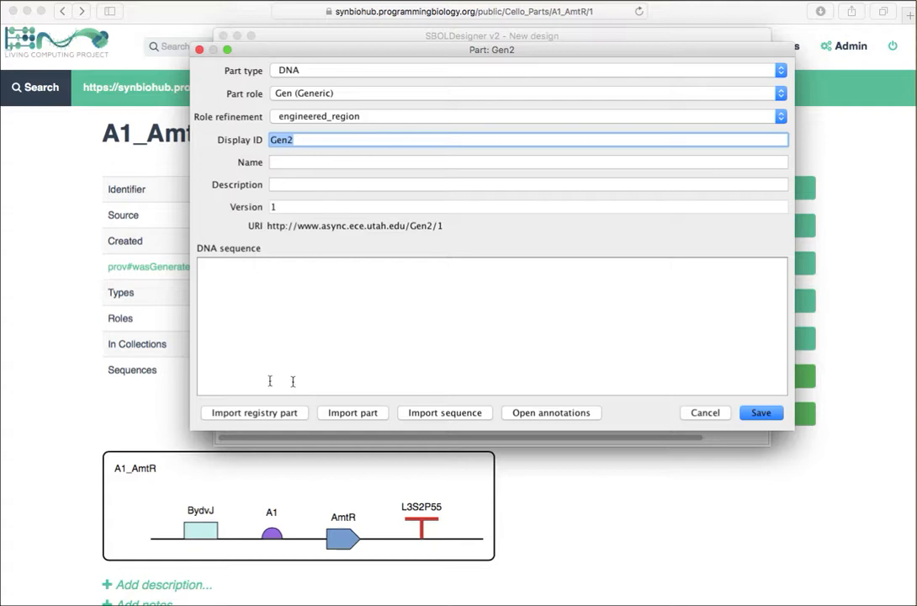
{"action": "left_click", "coordinate": [246, 414]}
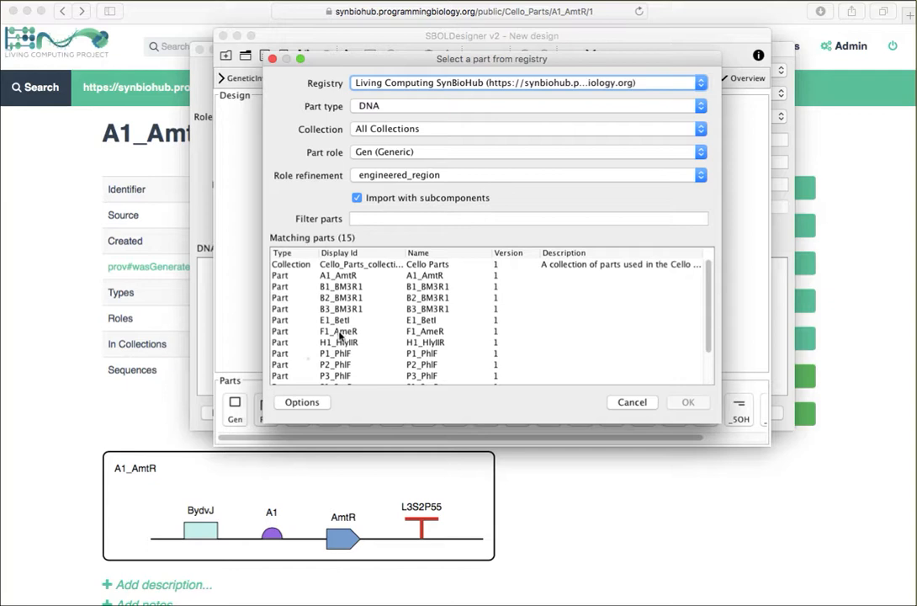
{"action": "left_click", "coordinate": [345, 276]}
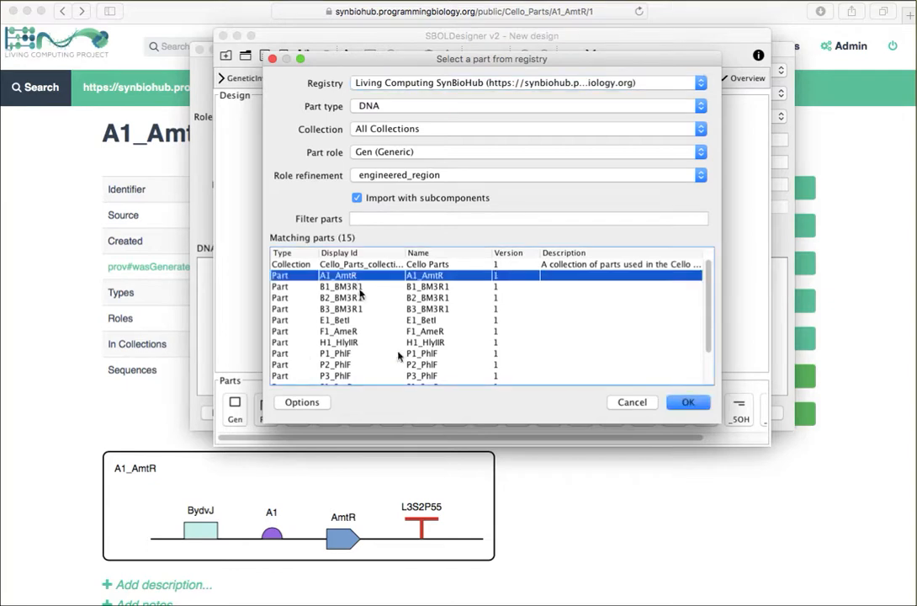
{"action": "left_click", "coordinate": [687, 405]}
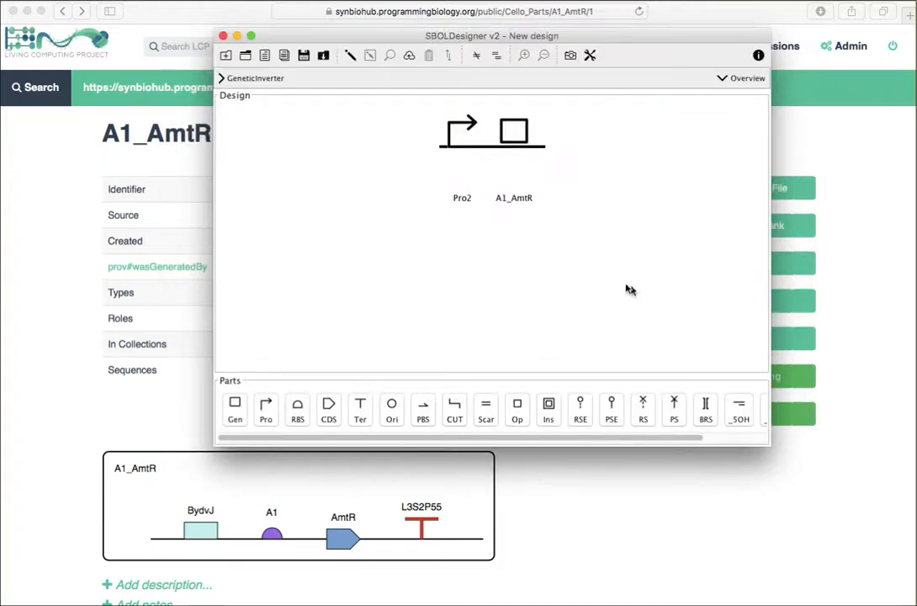
Step: Replace the placeholder promoter with the pBetI promoter from the Living Computing SynBioHub registry
{"action": "left_click", "coordinate": [459, 153]}
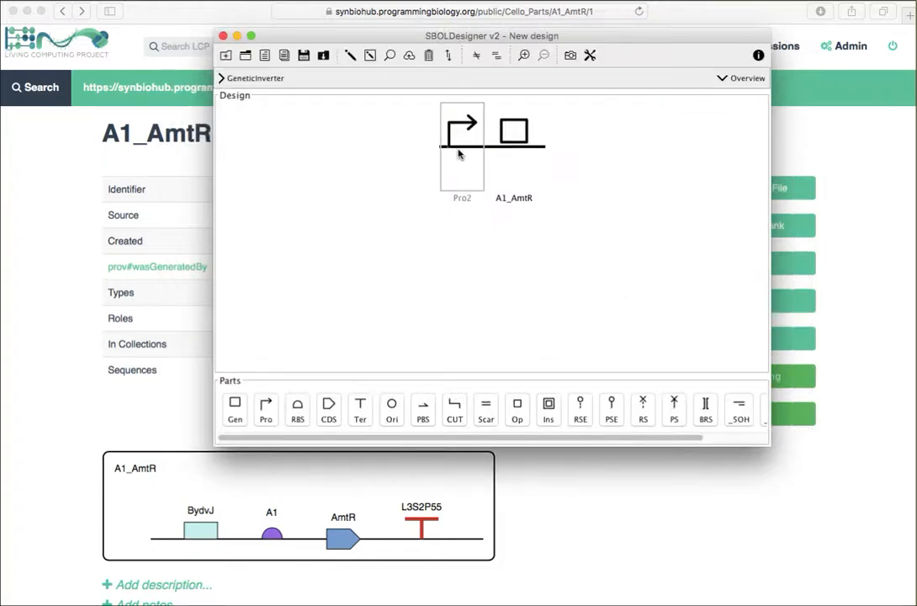
{"action": "left_click", "coordinate": [389, 56]}
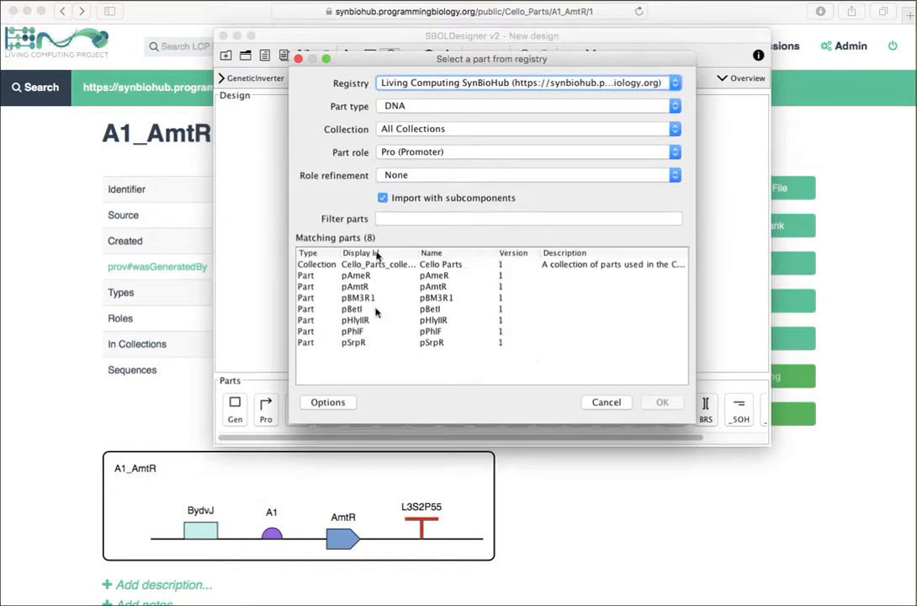
{"action": "left_click", "coordinate": [370, 311]}
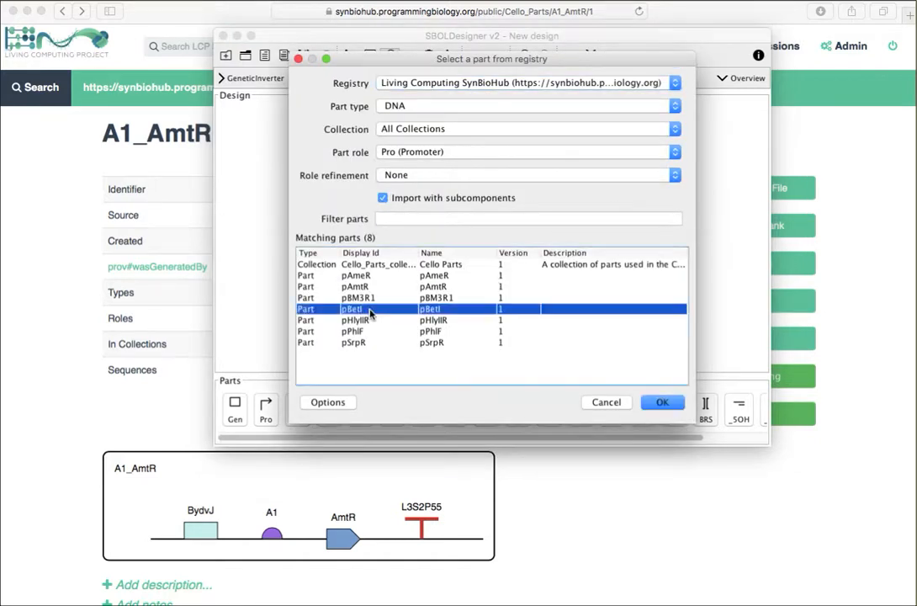
{"action": "left_click", "coordinate": [662, 404]}
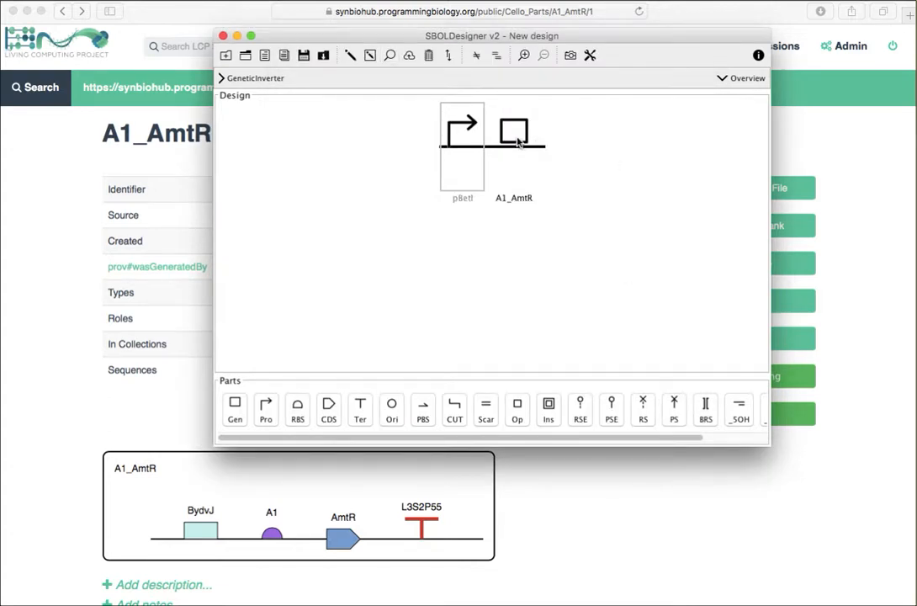
Step: Examine the subcomponents inside A1_AmtR and the DNA sequence of the whole GeneticInverter design
{"action": "mouse_move", "coordinate": [518, 142]}
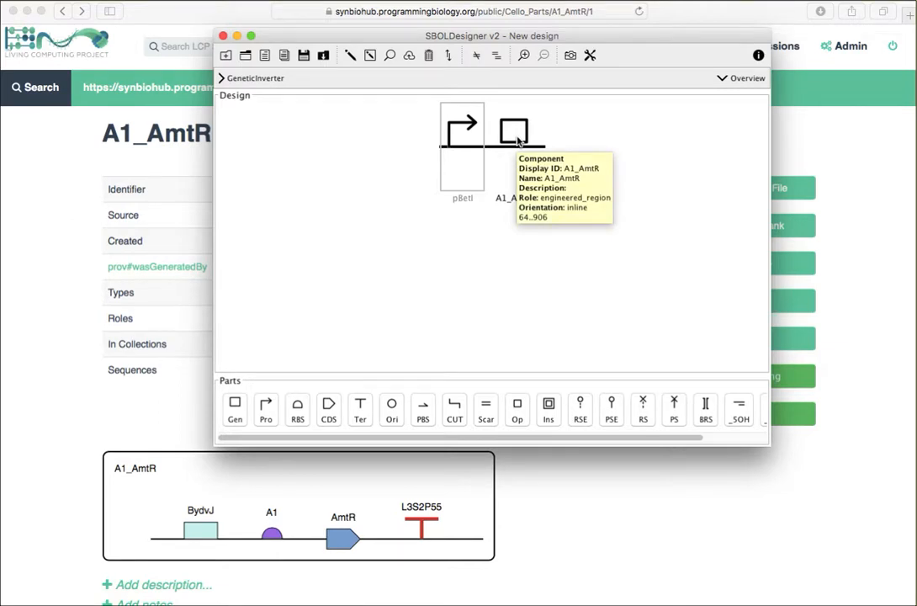
{"action": "left_click", "coordinate": [518, 142]}
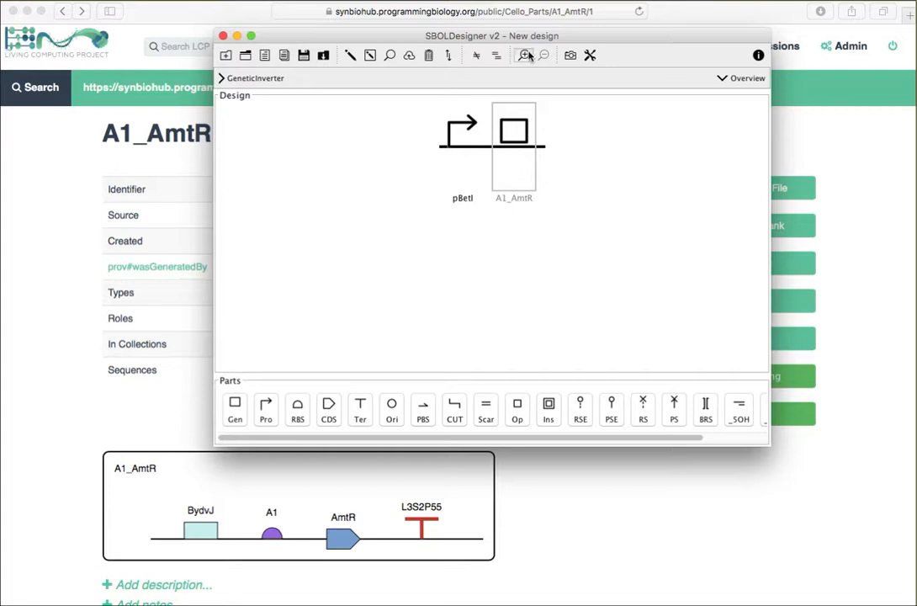
{"action": "left_click", "coordinate": [525, 55]}
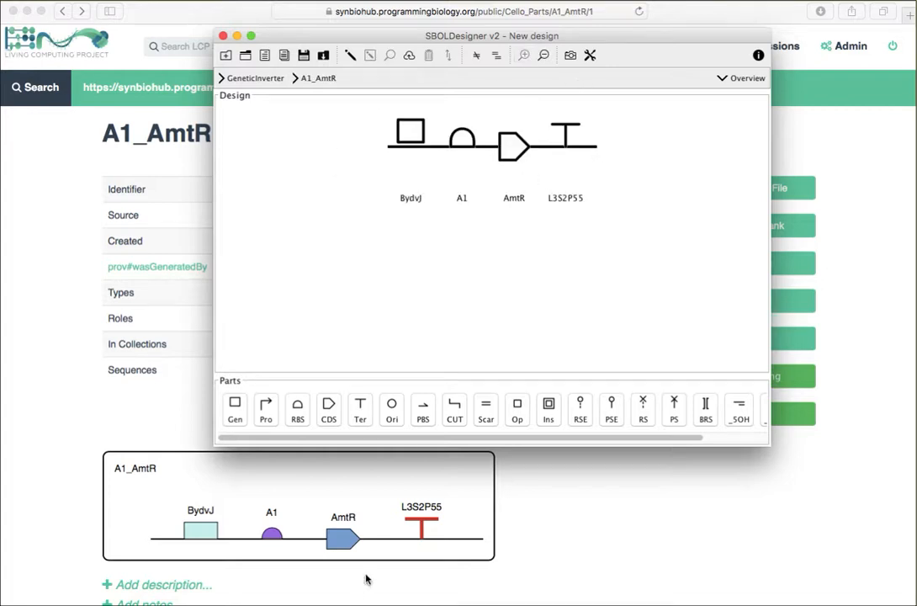
{"action": "left_click", "coordinate": [542, 55]}
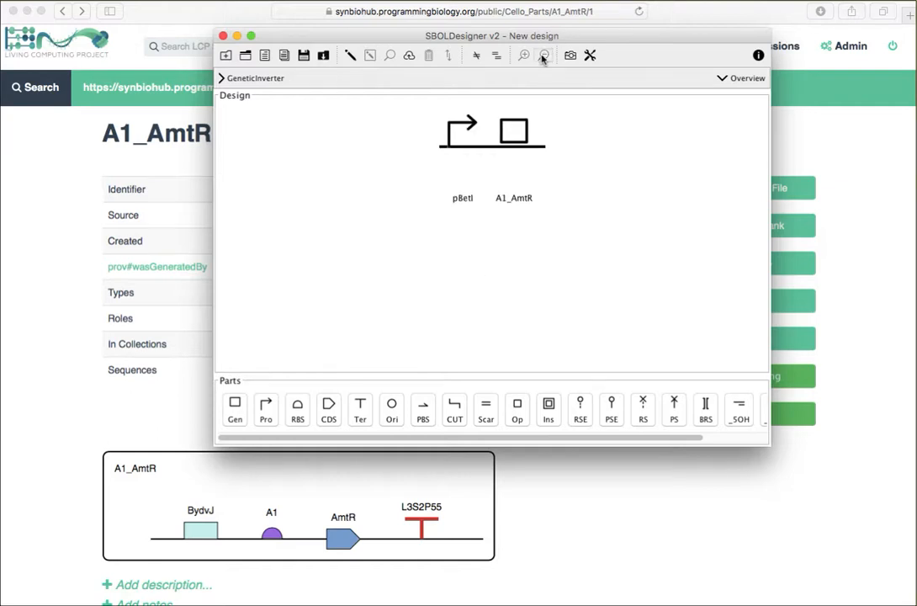
{"action": "left_click", "coordinate": [350, 57]}
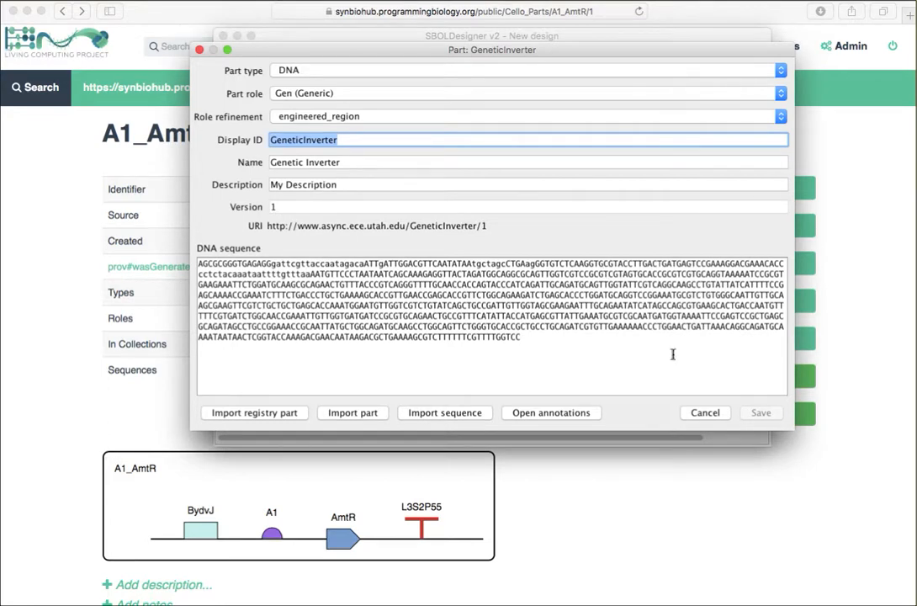
{"action": "left_click", "coordinate": [702, 414]}
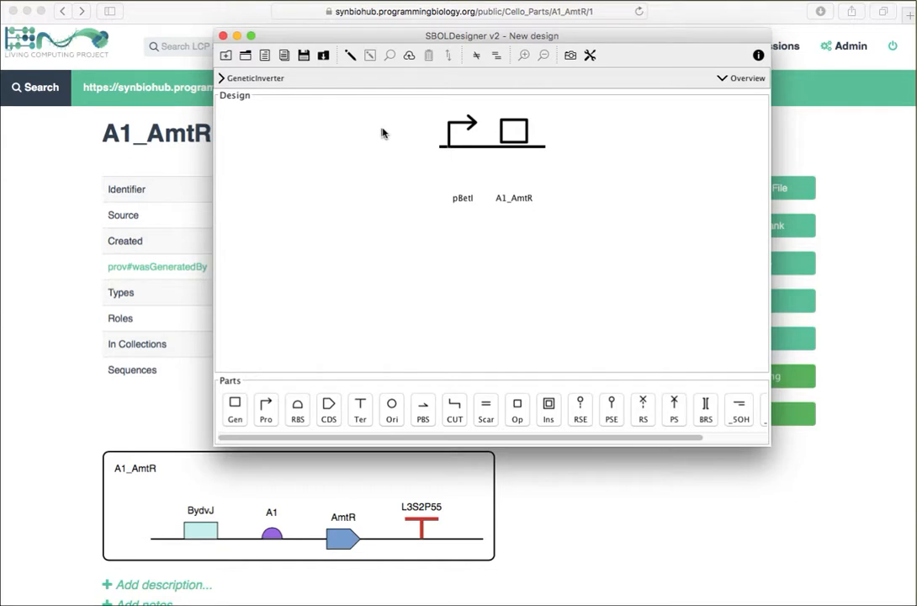
{"action": "left_click", "coordinate": [409, 56]}
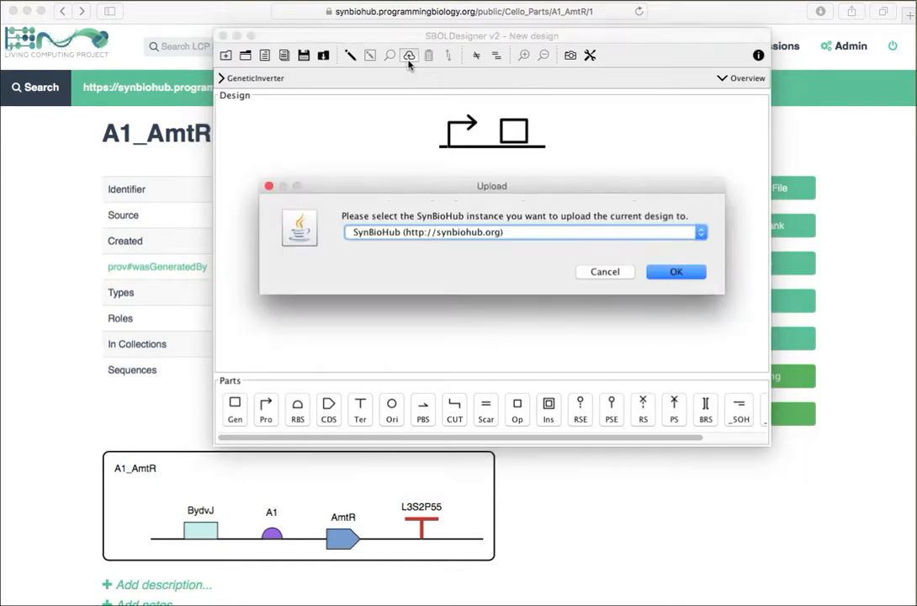
{"action": "left_click", "coordinate": [417, 232]}
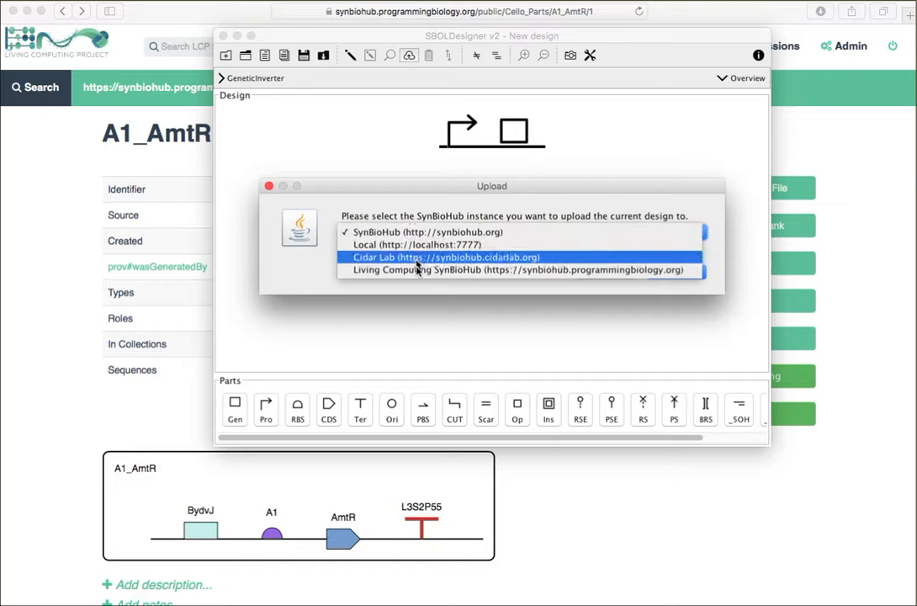
{"action": "left_click", "coordinate": [416, 271]}
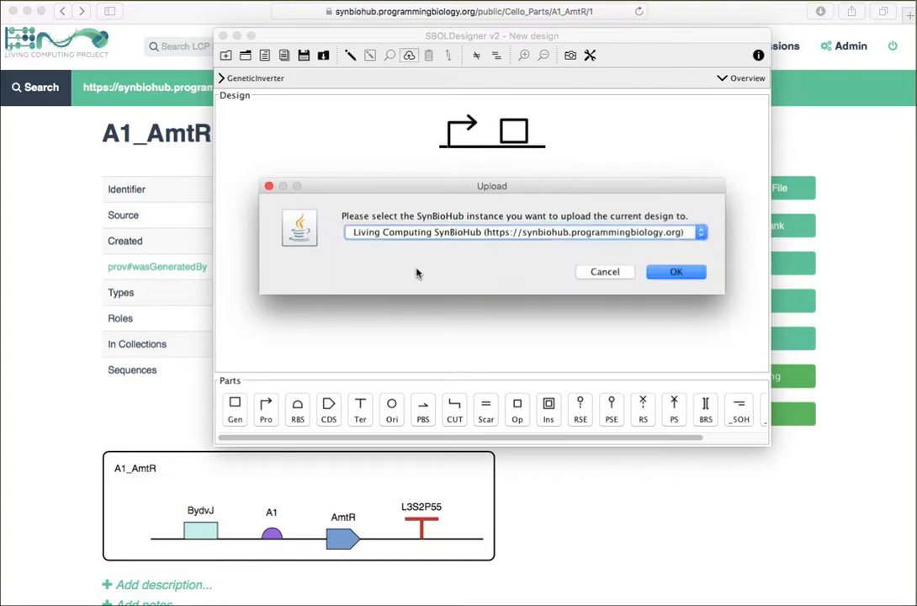
{"action": "left_click", "coordinate": [678, 273]}
Step: Enter the account password in the submission form and upload the GeneticInverter design
{"action": "left_click", "coordinate": [386, 103]}
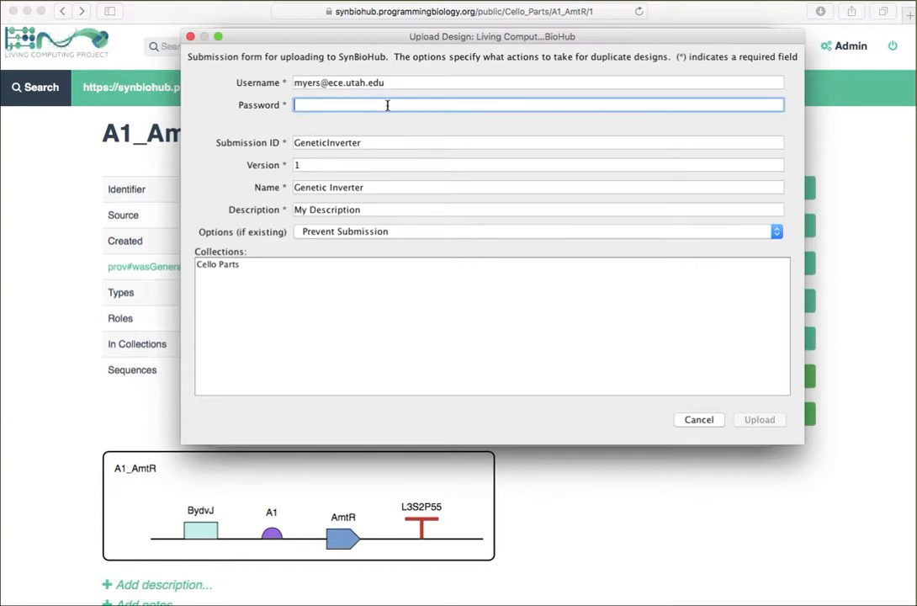
{"action": "type", "text": "****"}
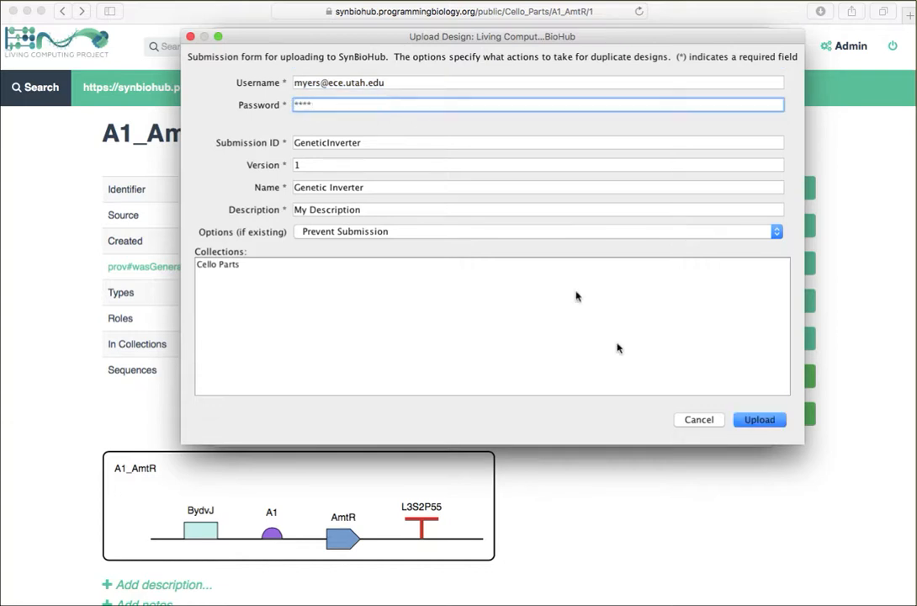
{"action": "left_click", "coordinate": [759, 420]}
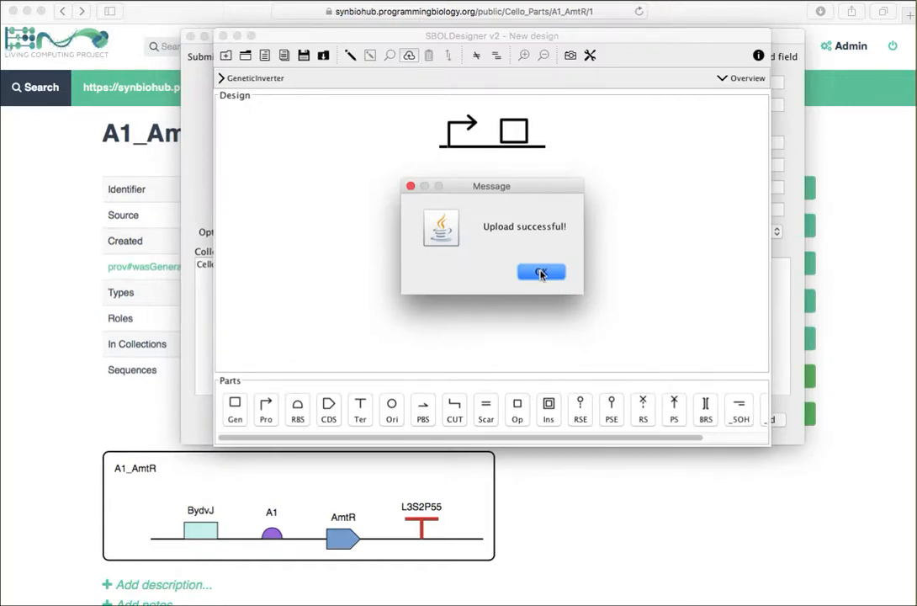
{"action": "left_click", "coordinate": [541, 273]}
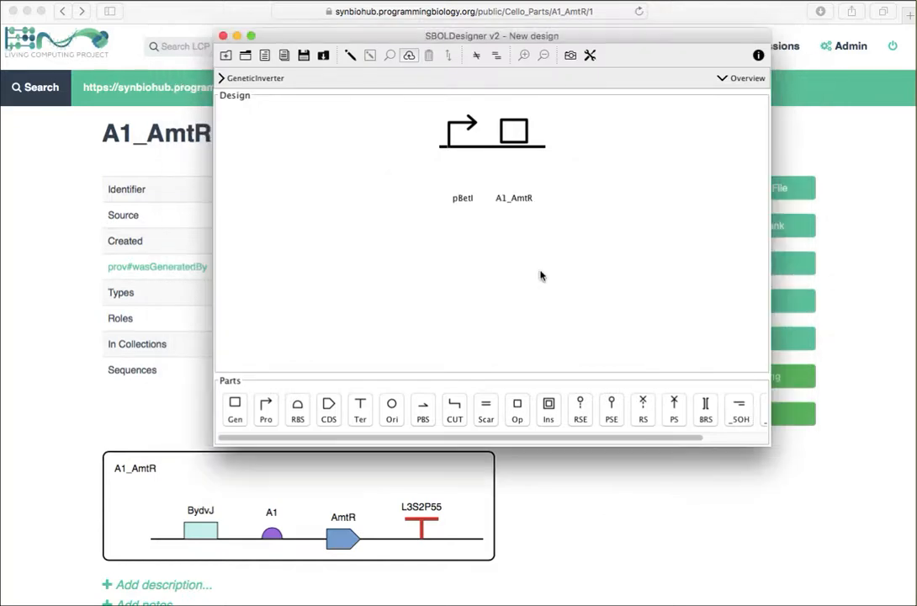
Step: Switch to SynBioHub in the browser, open the private GeneticInverter_collection submission and examine the GeneticInverter component's details and diagram
{"action": "left_click", "coordinate": [658, 538]}
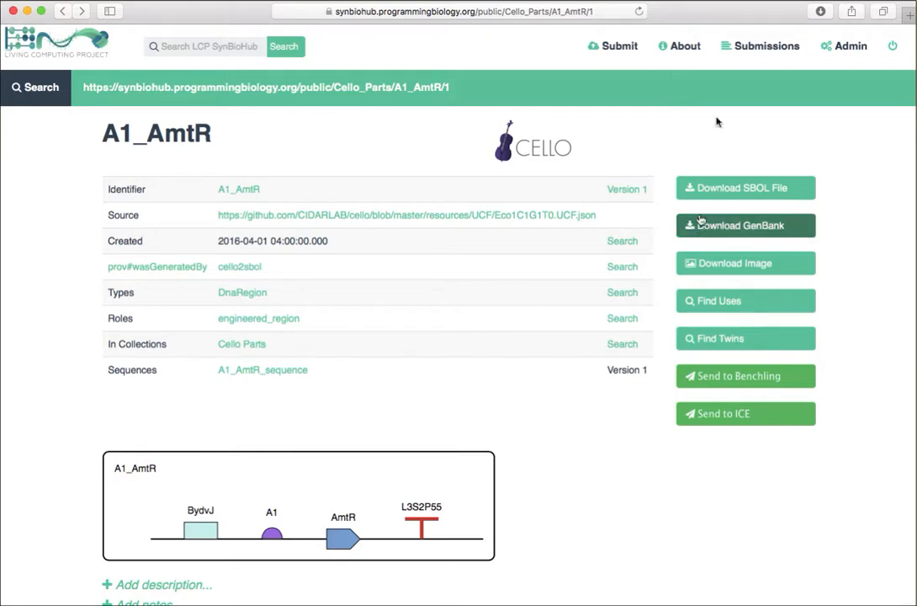
{"action": "left_click", "coordinate": [761, 51]}
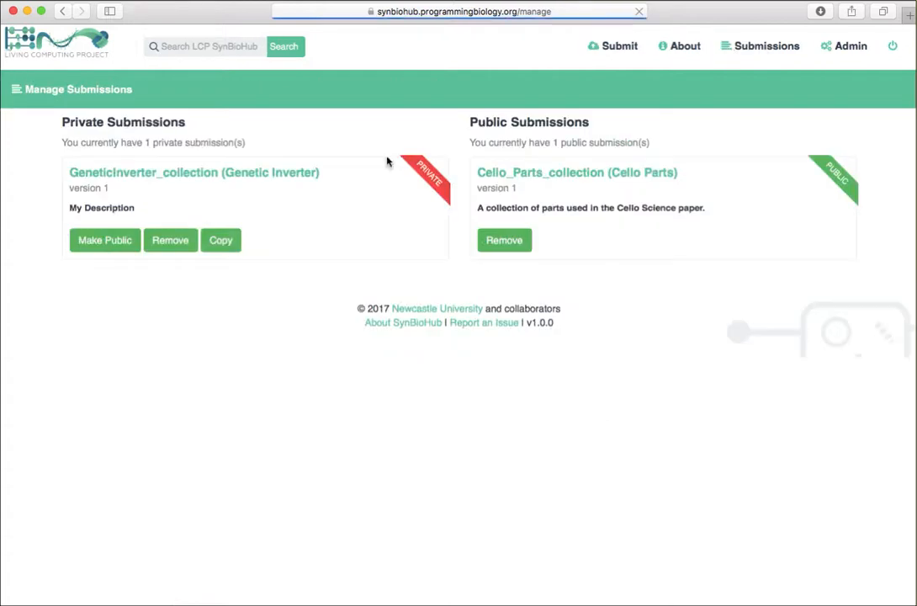
{"action": "left_click", "coordinate": [202, 173]}
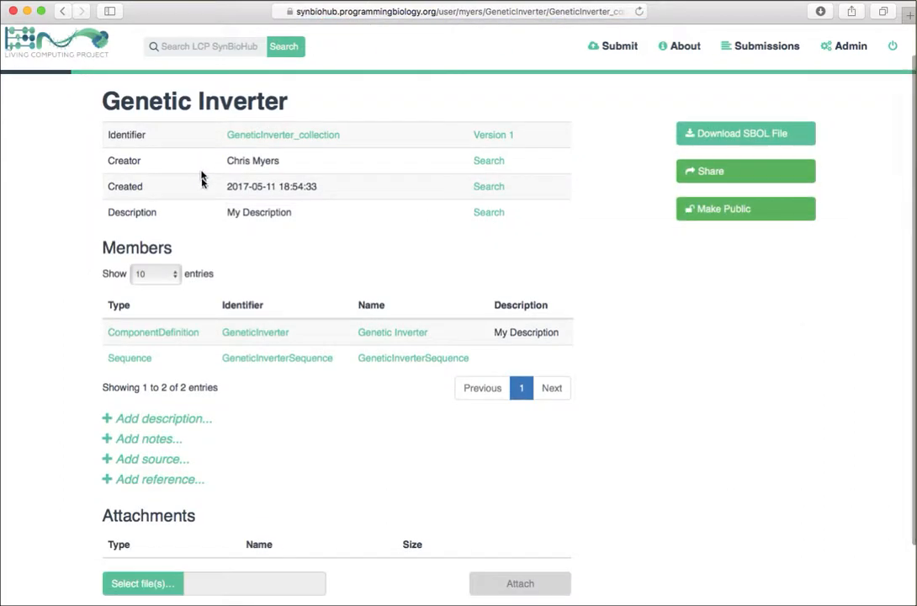
{"action": "left_click", "coordinate": [244, 334]}
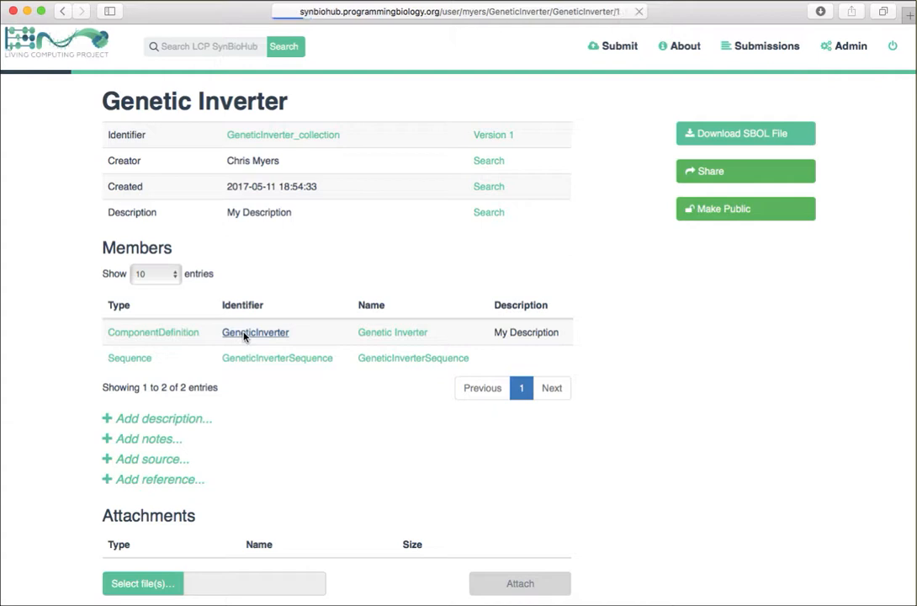
{"action": "scroll", "coordinate": [244, 336], "scroll_direction": "down", "scroll_amount": 4}
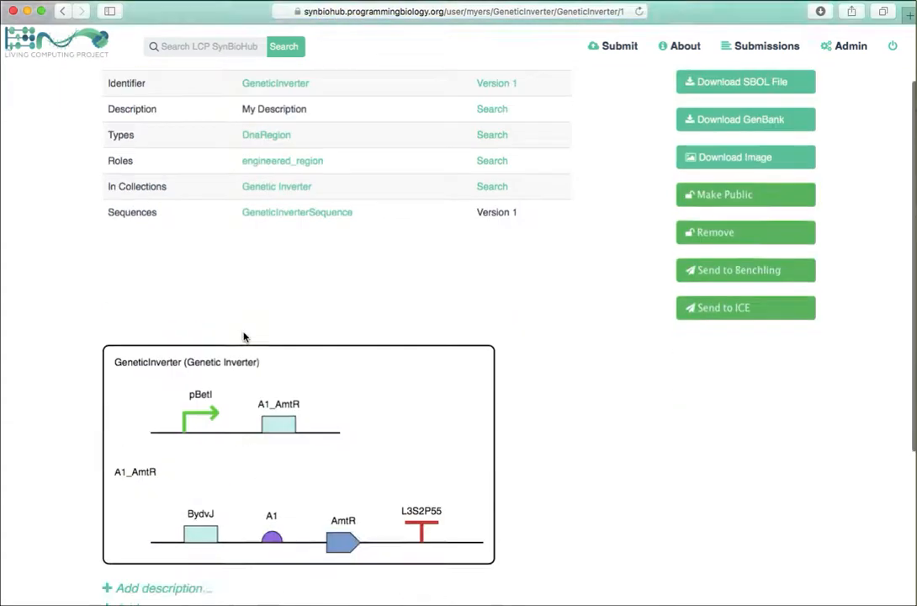
{"action": "mouse_move", "coordinate": [189, 358]}
{"action": "mouse_move", "coordinate": [278, 354]}
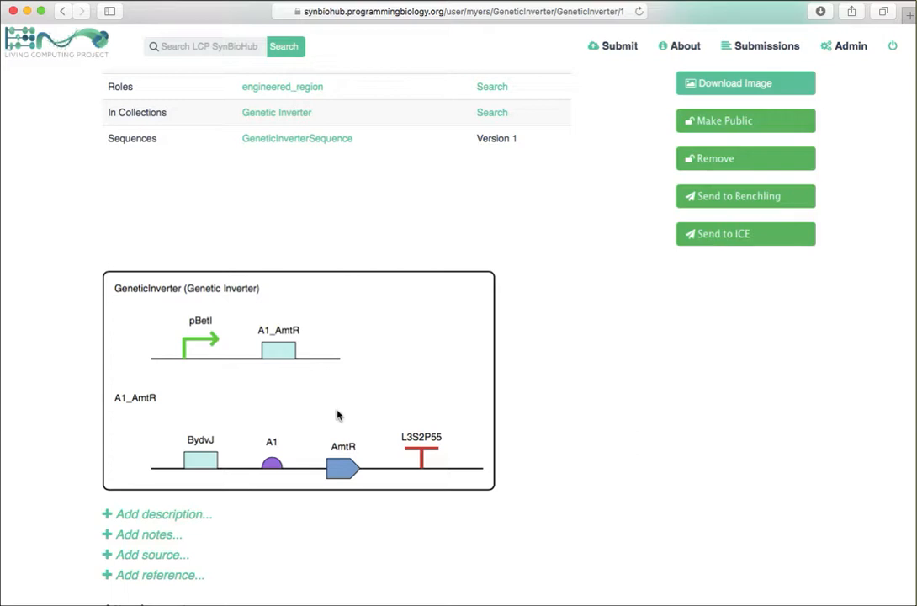
{"action": "scroll", "coordinate": [336, 414], "scroll_direction": "up", "scroll_amount": 3}
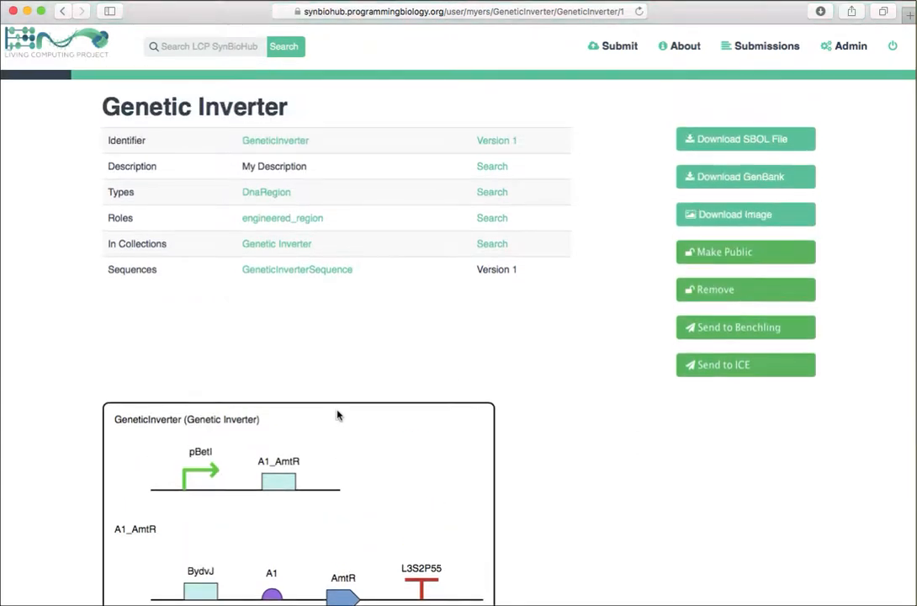
{"action": "scroll", "coordinate": [337, 415], "scroll_direction": "up", "scroll_amount": 1}
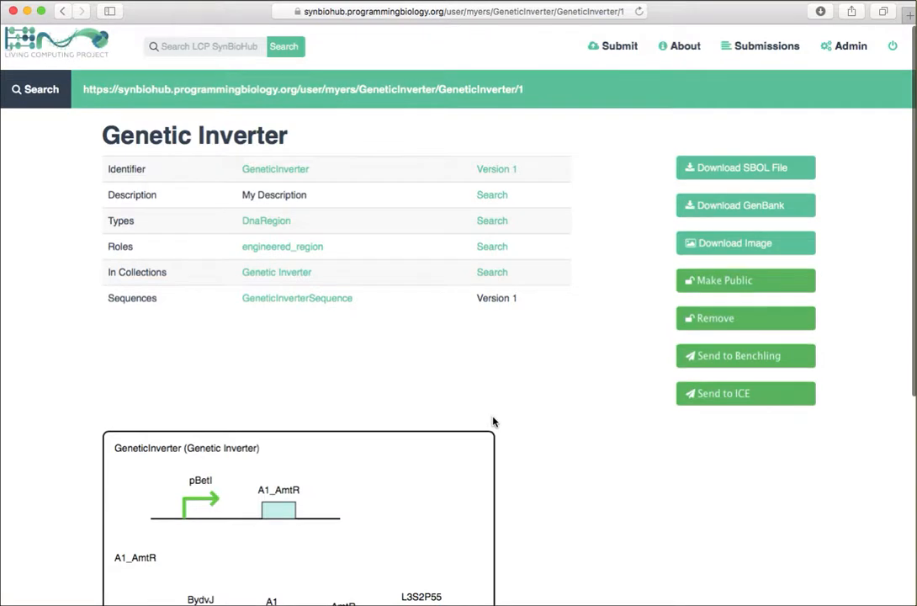
Step: Send the Genetic Inverter design to Benchling and open its transferred component record
{"action": "left_click", "coordinate": [736, 363]}
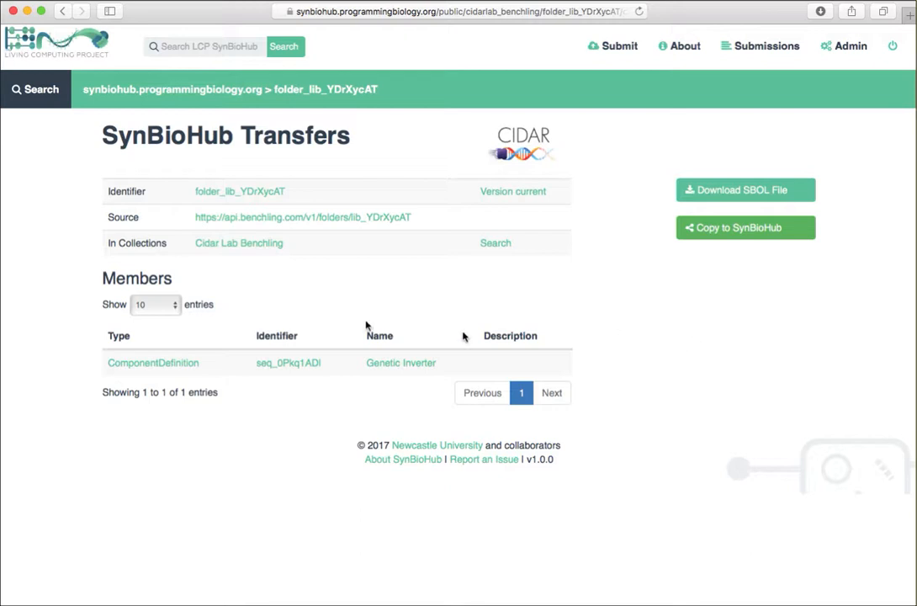
{"action": "left_click", "coordinate": [286, 368]}
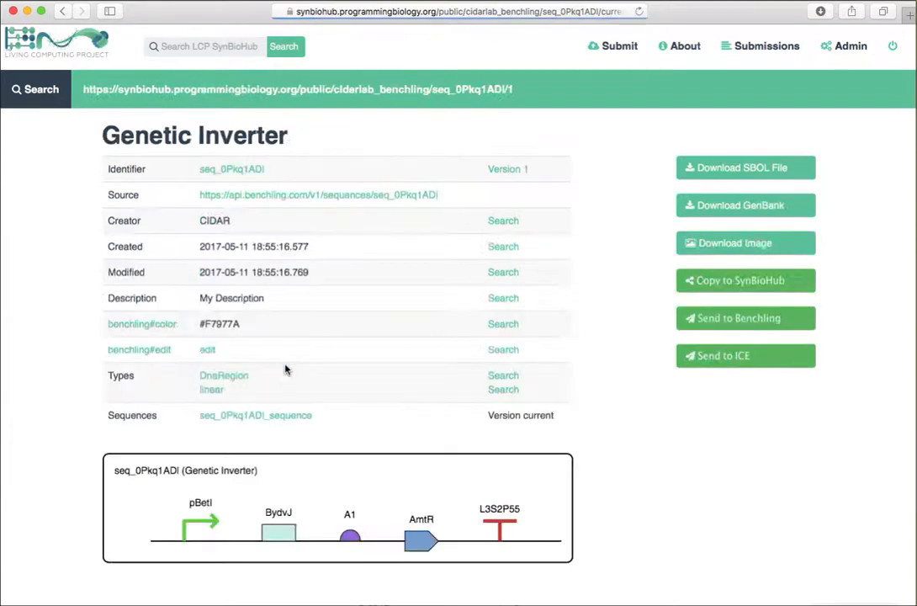
{"action": "scroll", "coordinate": [152, 518], "scroll_direction": "down", "scroll_amount": 1}
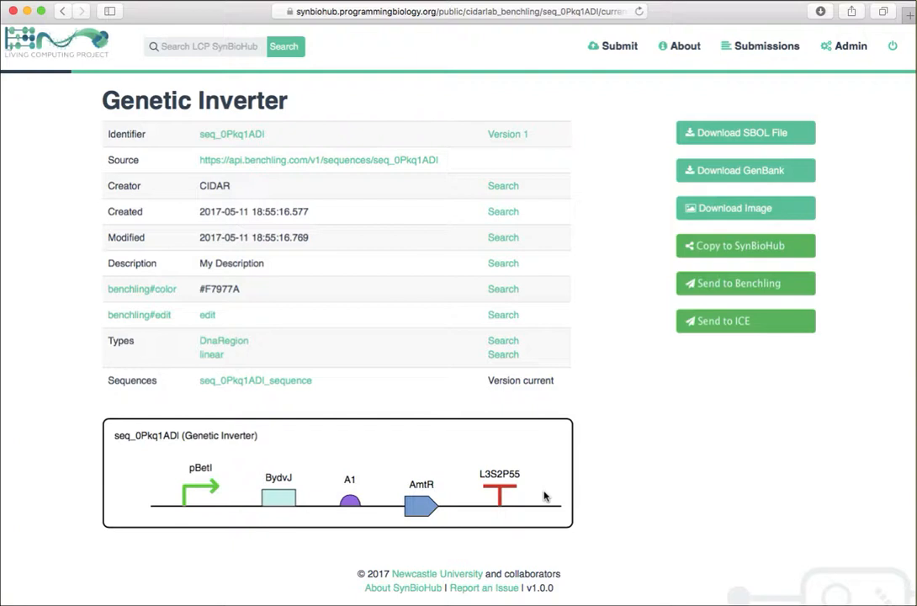
Step: Open the transferred Genetic Inverter for editing in Benchling and examine its annotated sequence map
{"action": "left_click", "coordinate": [207, 317]}
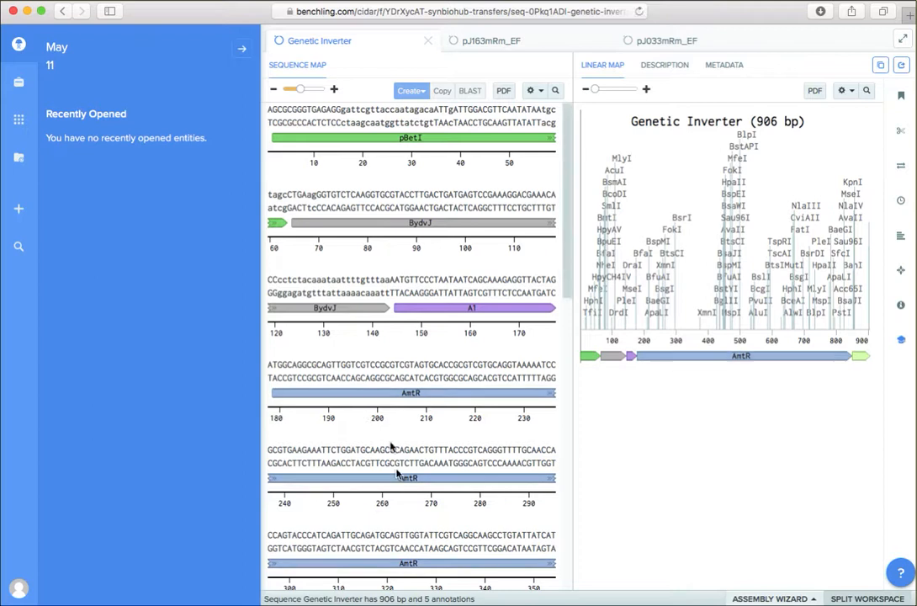
{"action": "scroll", "coordinate": [397, 473], "scroll_direction": "down", "scroll_amount": 3}
{"action": "scroll", "coordinate": [397, 474], "scroll_direction": "down", "scroll_amount": 15}
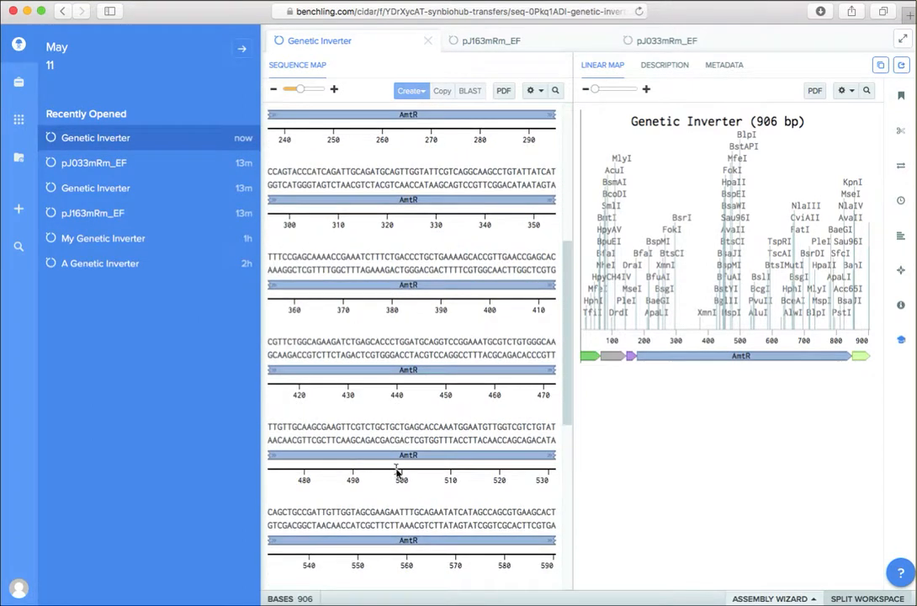
{"action": "scroll", "coordinate": [397, 471], "scroll_direction": "down", "scroll_amount": 2}
{"action": "scroll", "coordinate": [397, 471], "scroll_direction": "up", "scroll_amount": 16}
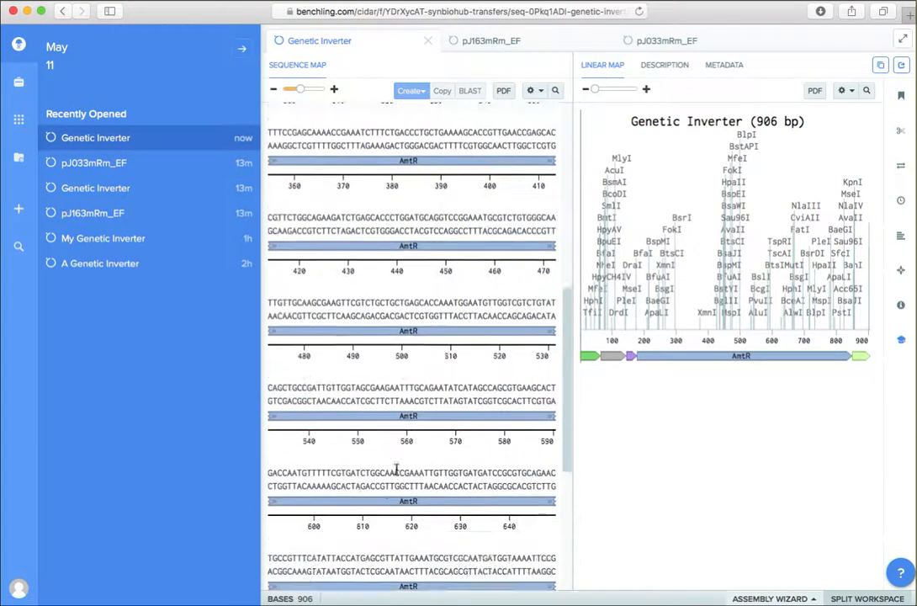
{"action": "scroll", "coordinate": [396, 470], "scroll_direction": "up", "scroll_amount": 5}
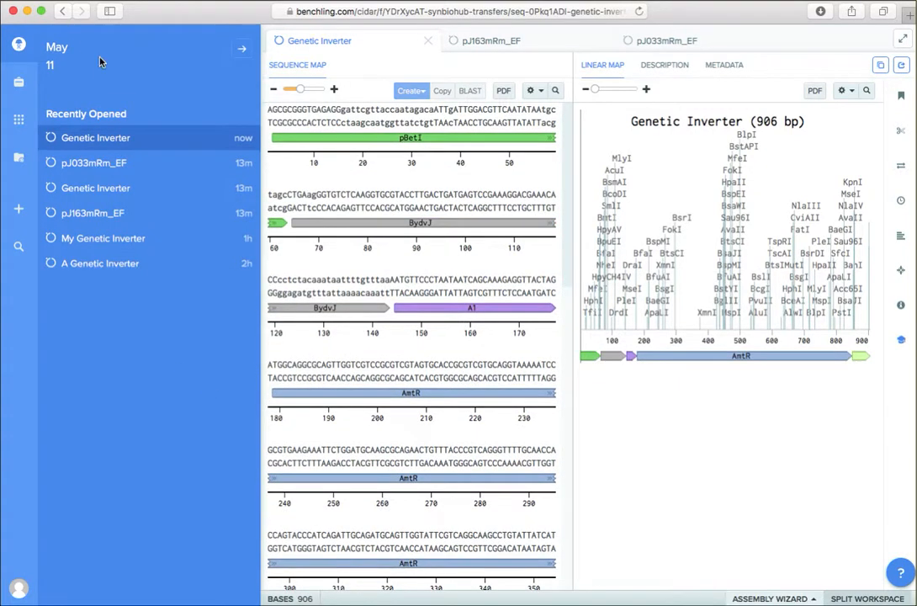
Step: Return to the SynBioHub record, send the Genetic Inverter to ICE and open its entry among all available entries
{"action": "left_click", "coordinate": [62, 15]}
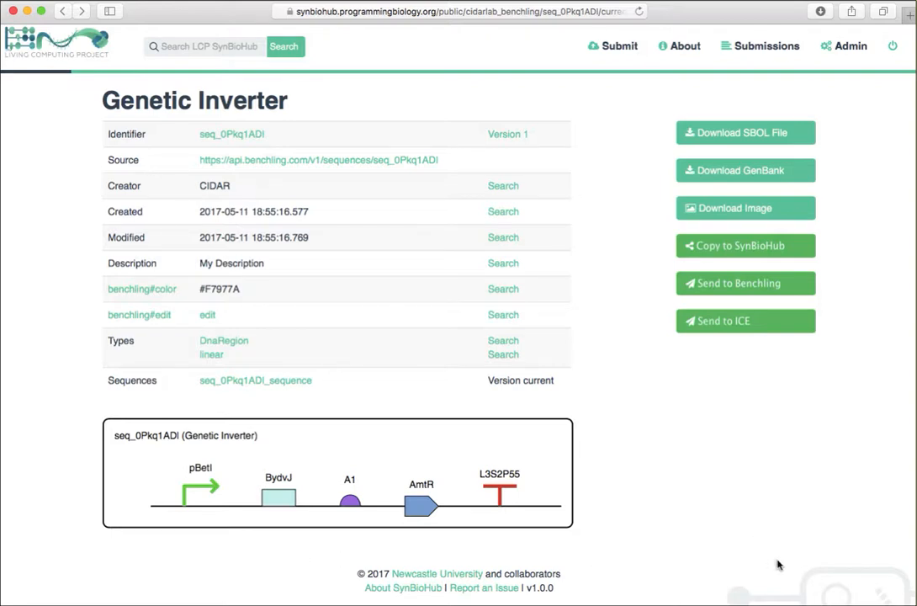
{"action": "left_click", "coordinate": [727, 325]}
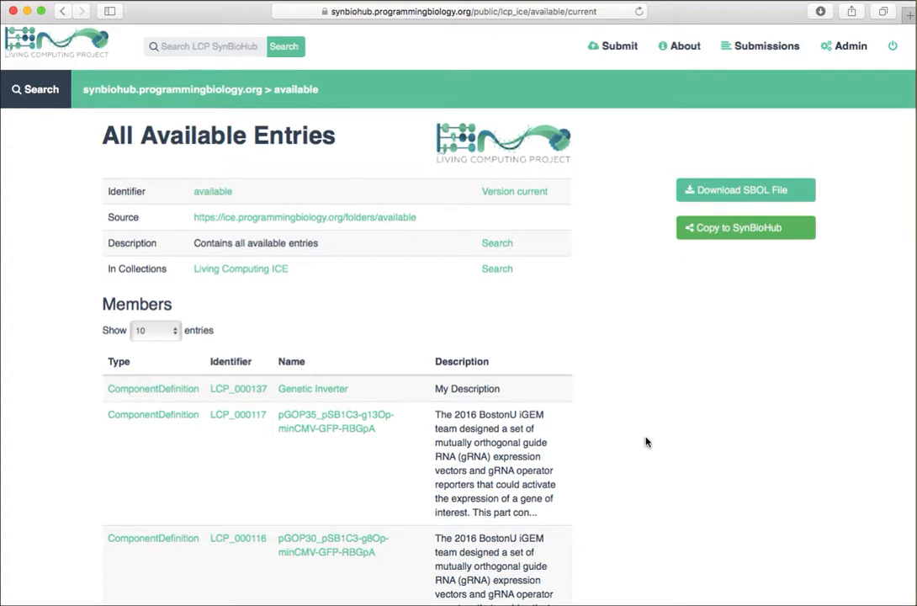
{"action": "left_click", "coordinate": [312, 389]}
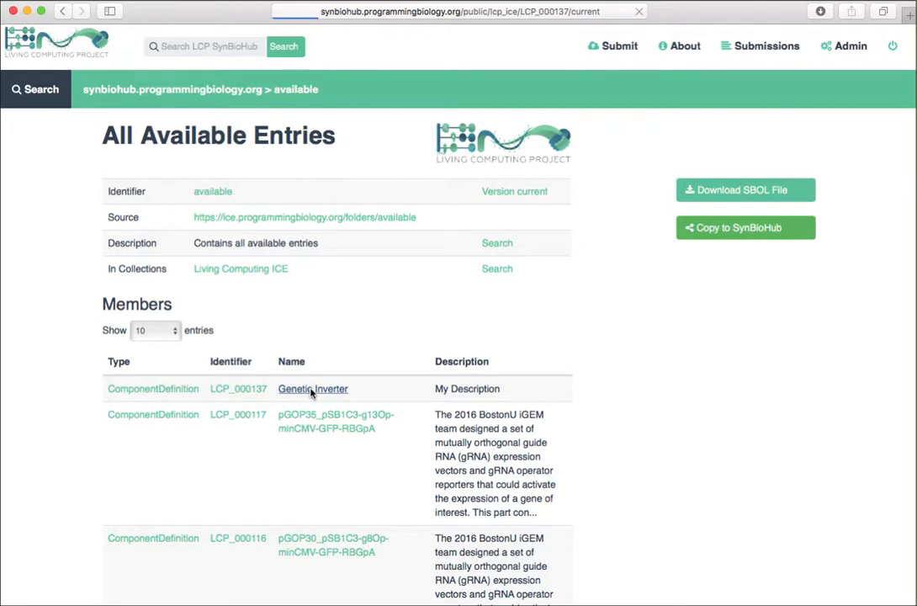
{"action": "scroll", "coordinate": [310, 393], "scroll_direction": "down", "scroll_amount": 3}
{"action": "scroll", "coordinate": [311, 393], "scroll_direction": "down", "scroll_amount": 2}
{"action": "scroll", "coordinate": [310, 393], "scroll_direction": "up", "scroll_amount": 6}
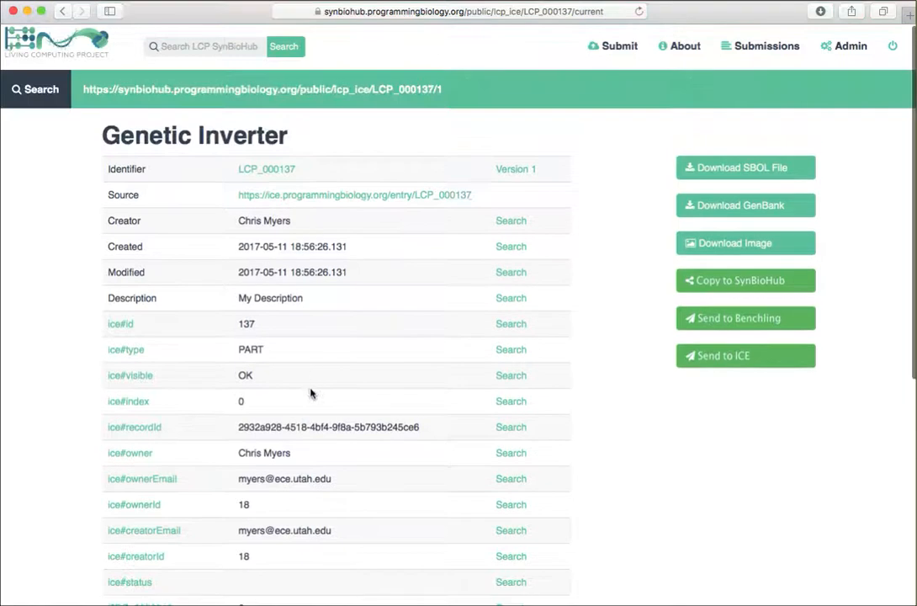
Step: Open the Genetic Inverter's source entry in ICE and examine its general information, linear map and circular map
{"action": "left_click", "coordinate": [323, 200]}
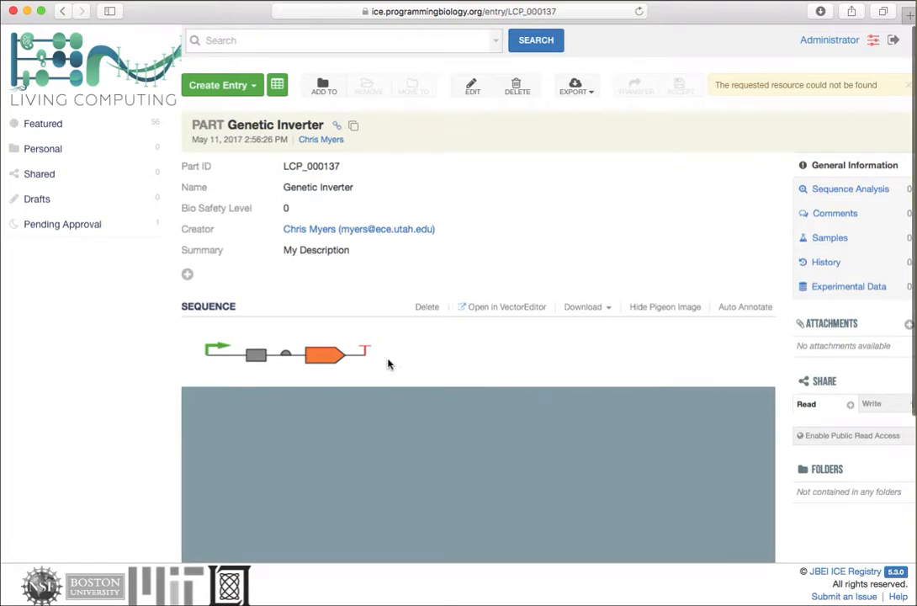
{"action": "scroll", "coordinate": [389, 363], "scroll_direction": "down", "scroll_amount": 3}
{"action": "scroll", "coordinate": [389, 363], "scroll_direction": "down", "scroll_amount": 3}
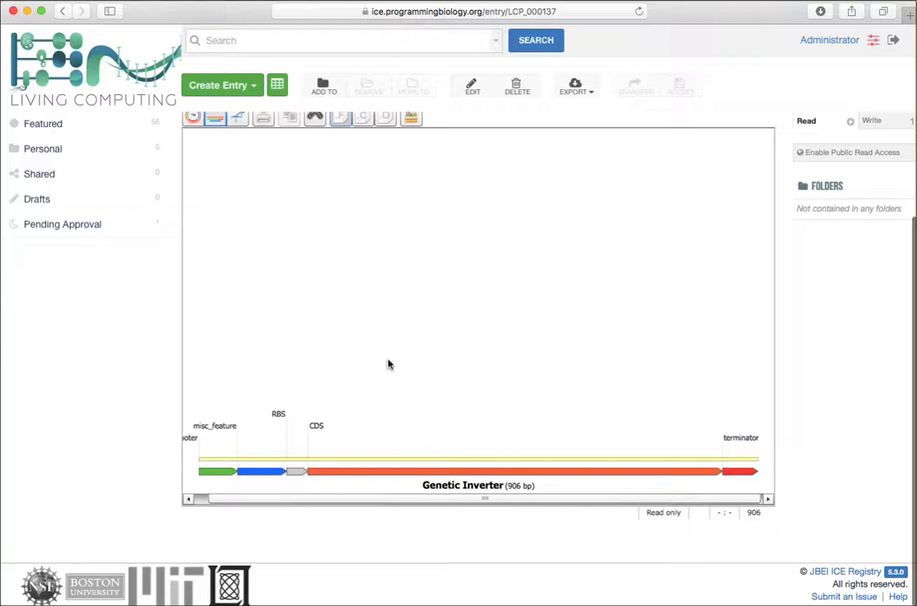
{"action": "scroll", "coordinate": [388, 364], "scroll_direction": "up", "scroll_amount": 4}
{"action": "scroll", "coordinate": [389, 363], "scroll_direction": "up", "scroll_amount": 2}
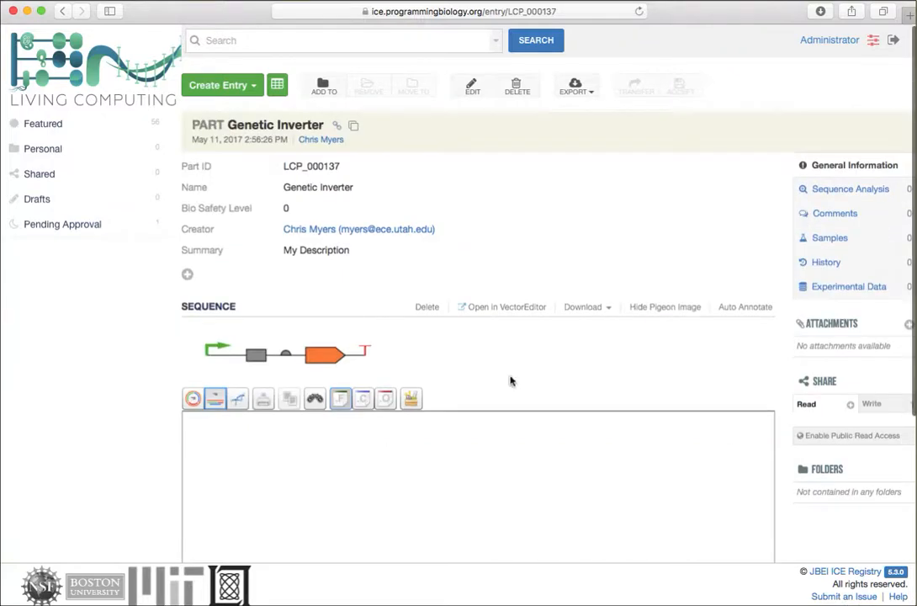
{"action": "left_click", "coordinate": [193, 398]}
{"action": "scroll", "coordinate": [434, 373], "scroll_direction": "down", "scroll_amount": 5}
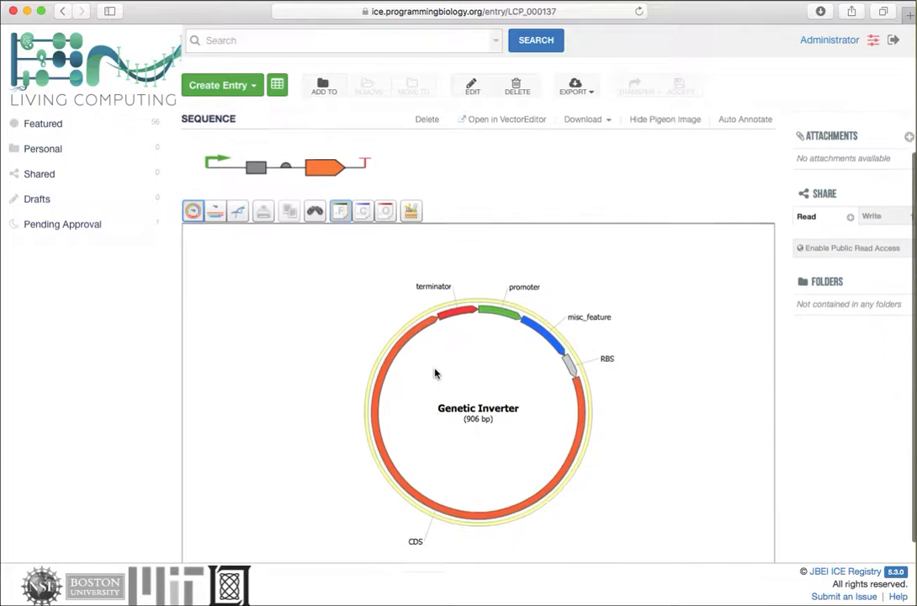
{"action": "scroll", "coordinate": [435, 373], "scroll_direction": "up", "scroll_amount": 5}
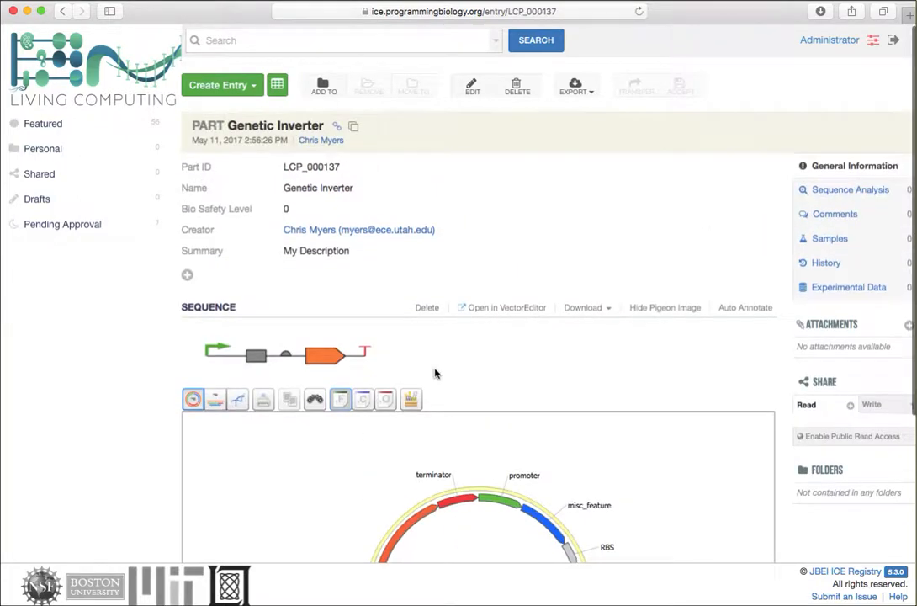
Step: Try to add a plate sample labelled sample in well A01 to the Genetic Inverter part
{"action": "left_click", "coordinate": [820, 238]}
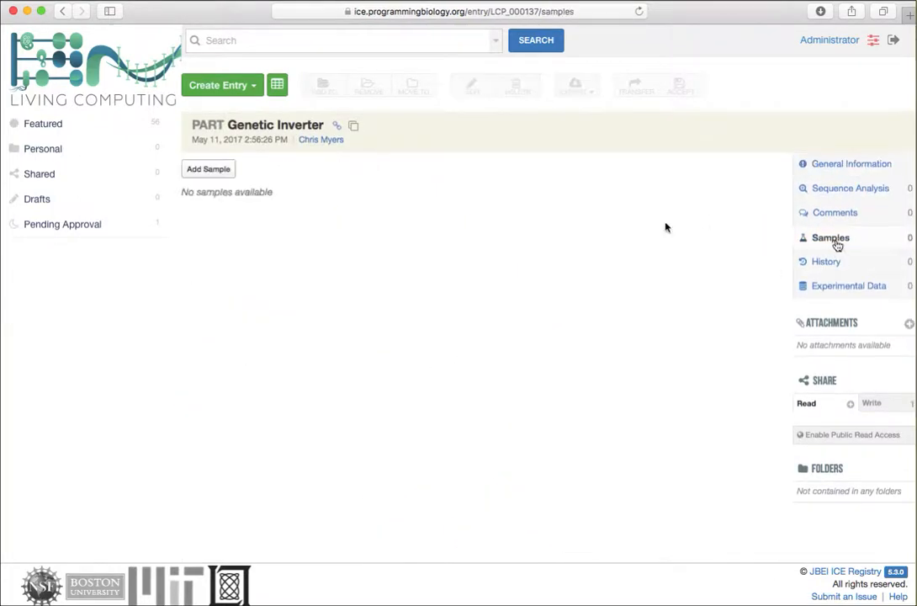
{"action": "left_click", "coordinate": [212, 169]}
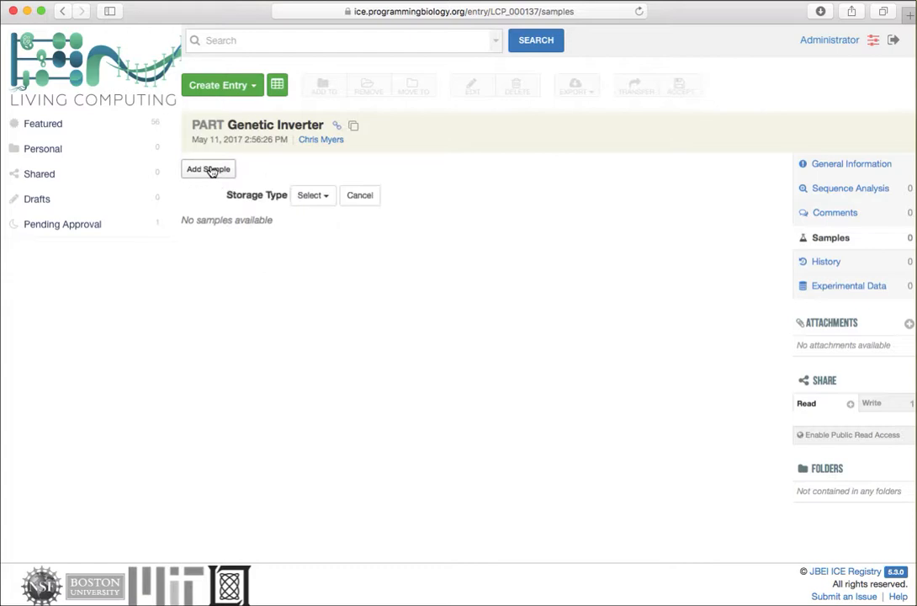
{"action": "left_click", "coordinate": [310, 195]}
{"action": "left_click", "coordinate": [313, 219]}
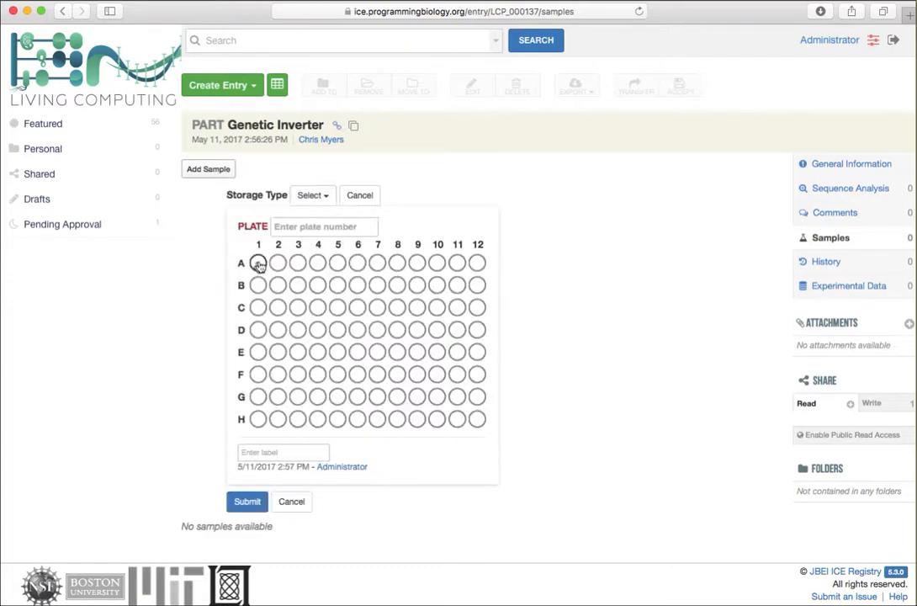
{"action": "left_click", "coordinate": [258, 264]}
{"action": "left_click", "coordinate": [216, 349]}
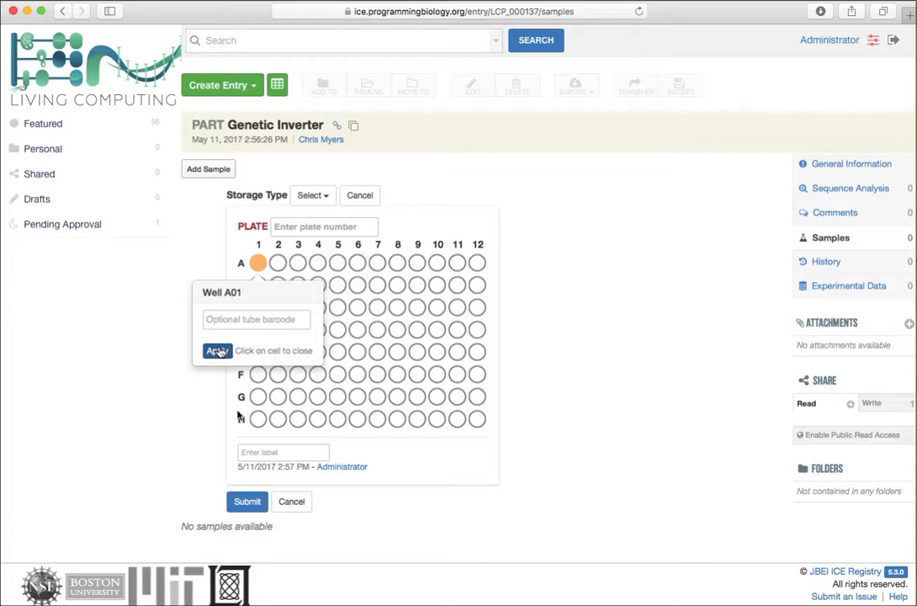
{"action": "left_click", "coordinate": [267, 448]}
{"action": "type", "text": "sample"}
{"action": "left_click", "coordinate": [247, 503]}
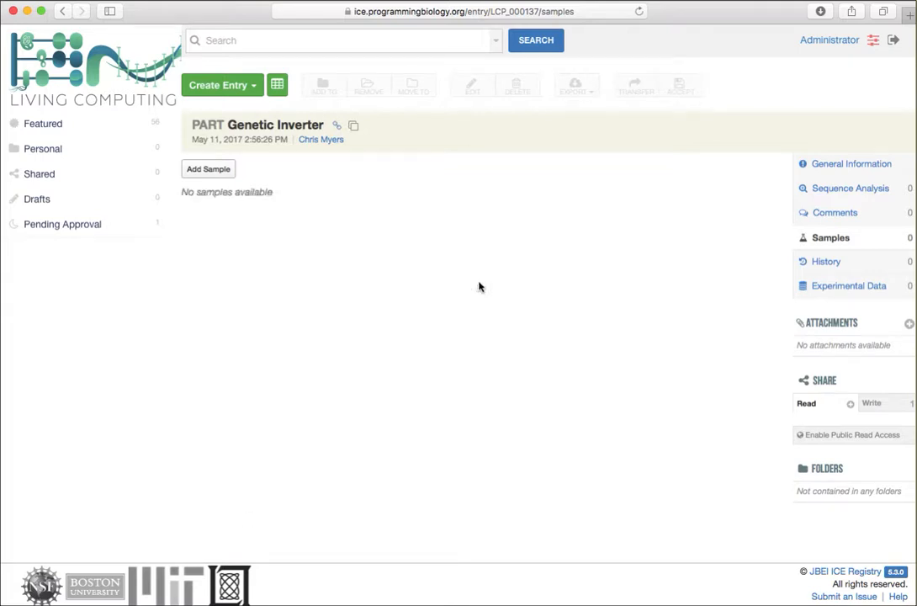
Step: Return to the ICE-sourced Genetic Inverter record in SynBioHub, copy it to SynBioHub and open the private lcp_ice_collection submission
{"action": "left_click", "coordinate": [64, 11]}
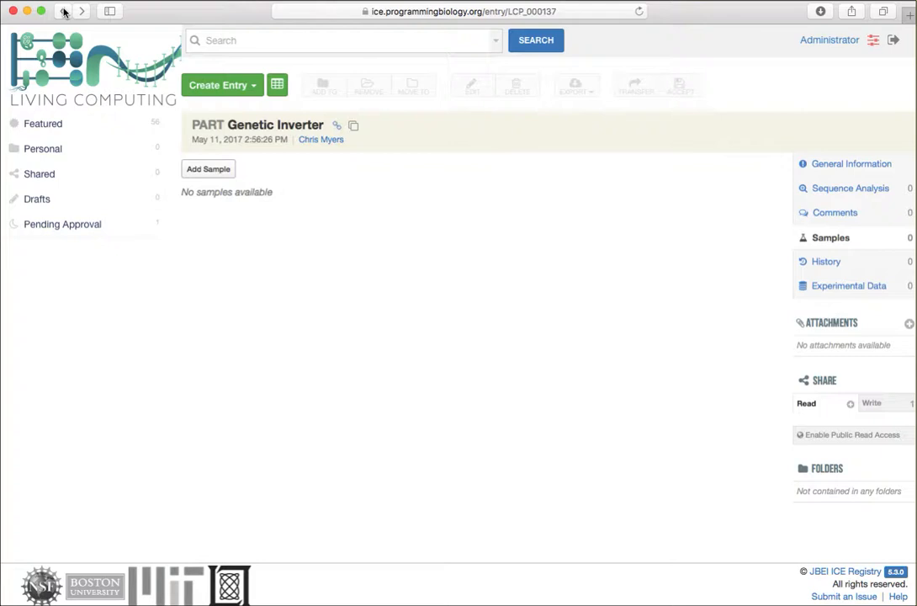
{"action": "left_click", "coordinate": [64, 11]}
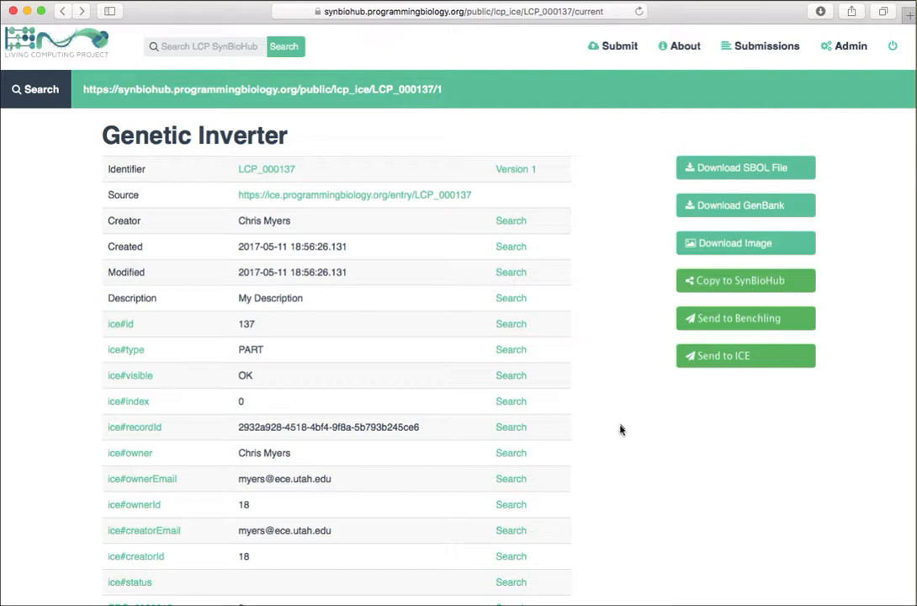
{"action": "scroll", "coordinate": [623, 428], "scroll_direction": "down", "scroll_amount": 5}
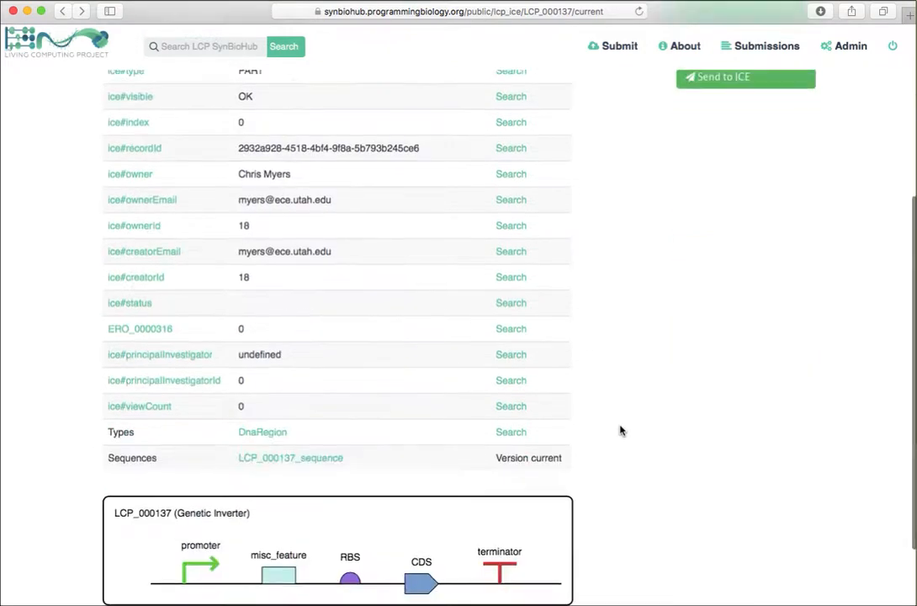
{"action": "scroll", "coordinate": [620, 430], "scroll_direction": "up", "scroll_amount": 5}
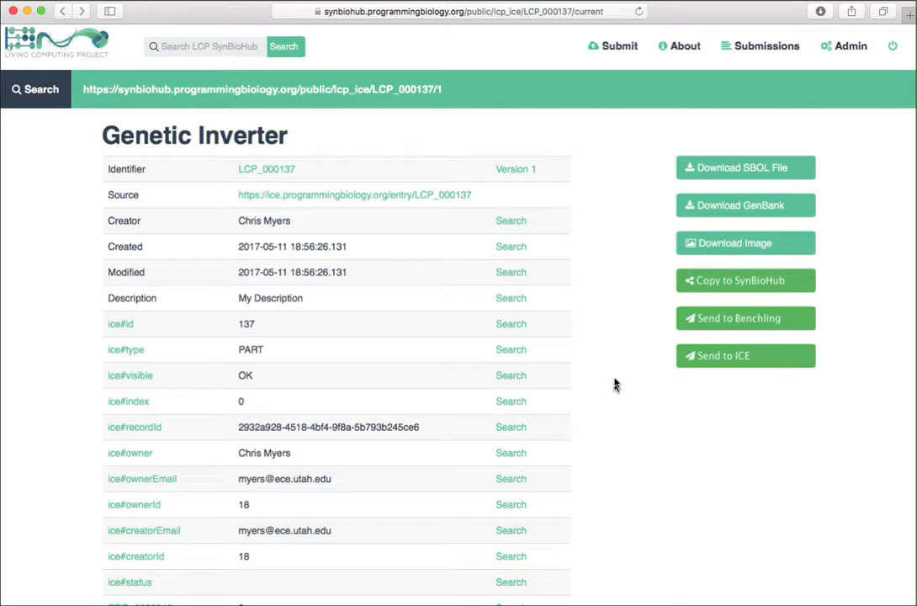
{"action": "left_click", "coordinate": [756, 282]}
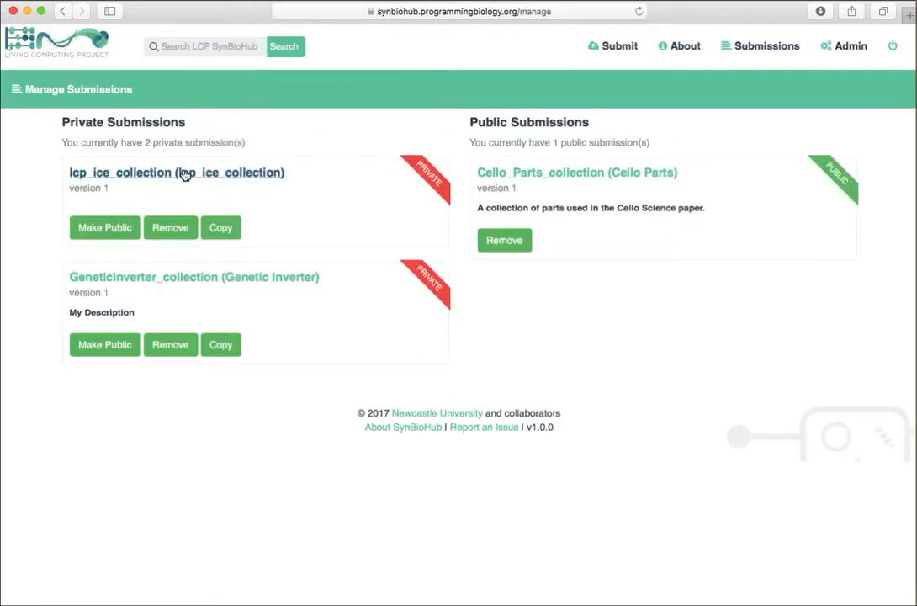
{"action": "left_click", "coordinate": [184, 174]}
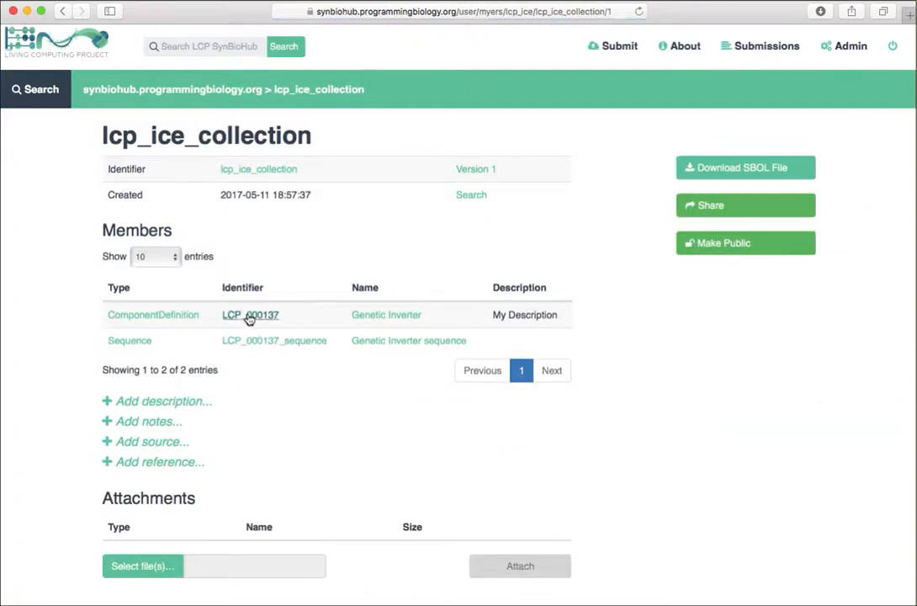
Step: Open the LCP_000137 Genetic Inverter record and attach GeneticInverter.png from the Desktop folder to it
{"action": "left_click", "coordinate": [249, 315]}
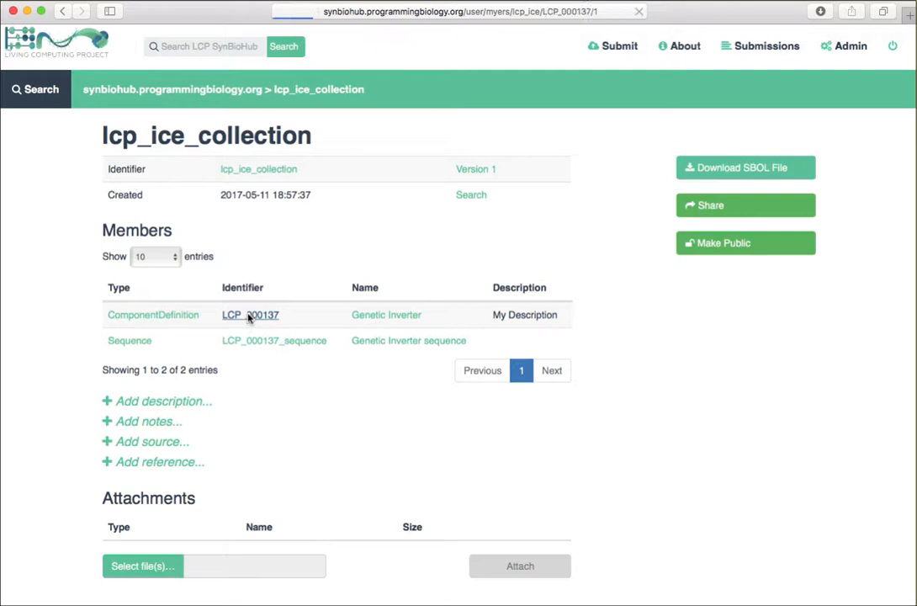
{"action": "scroll", "coordinate": [248, 318], "scroll_direction": "down", "scroll_amount": 5}
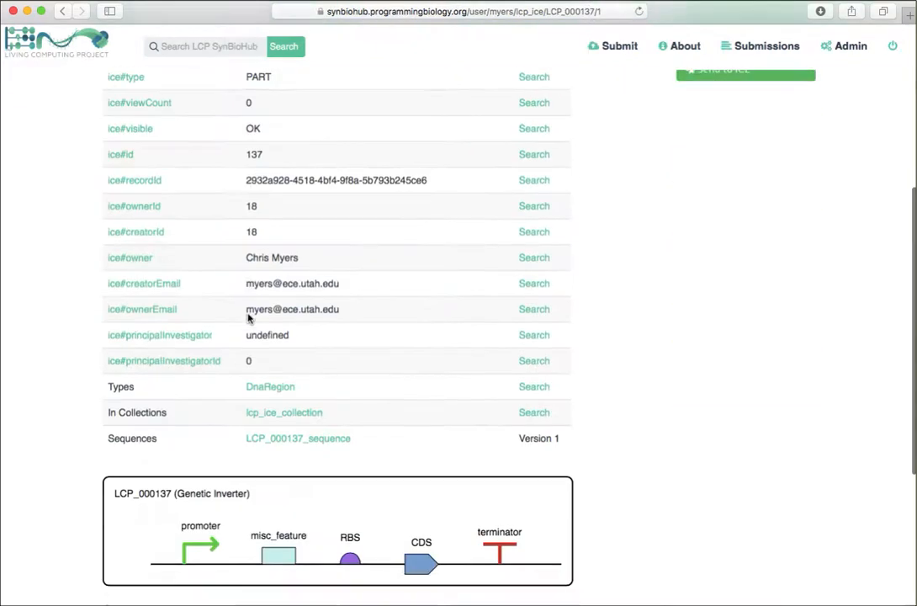
{"action": "scroll", "coordinate": [248, 318], "scroll_direction": "up", "scroll_amount": 3}
{"action": "scroll", "coordinate": [248, 318], "scroll_direction": "down", "scroll_amount": 5}
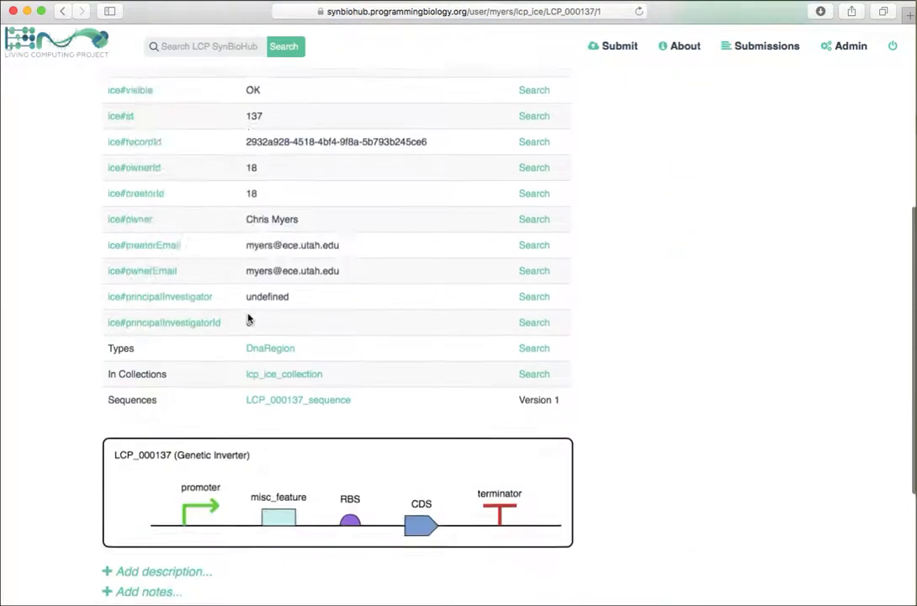
{"action": "scroll", "coordinate": [248, 318], "scroll_direction": "down", "scroll_amount": 2}
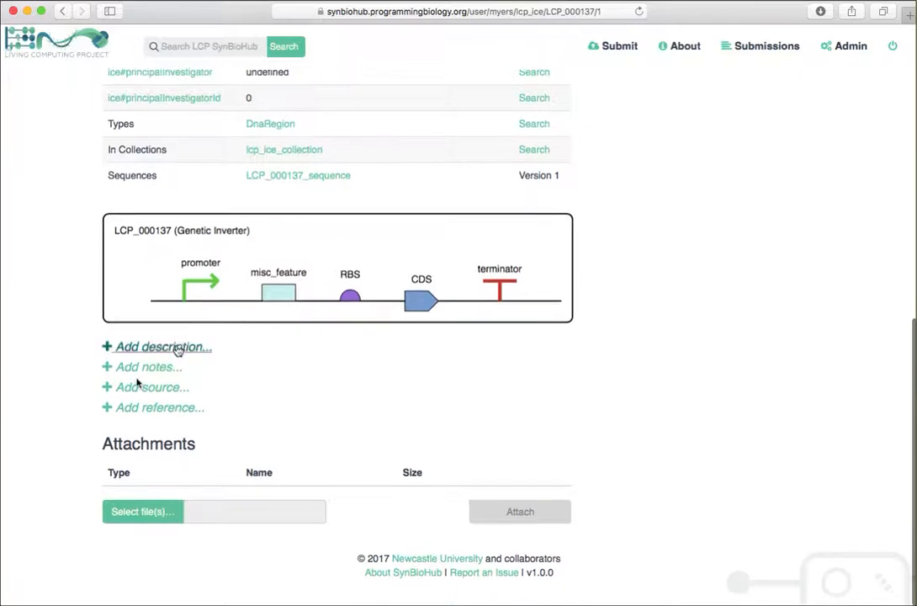
{"action": "left_click", "coordinate": [141, 513]}
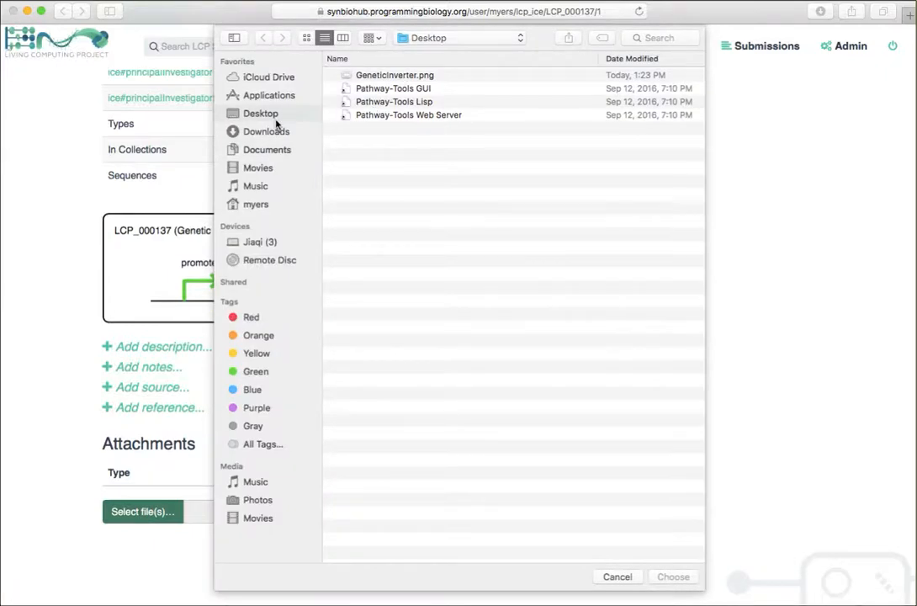
{"action": "left_click", "coordinate": [388, 76]}
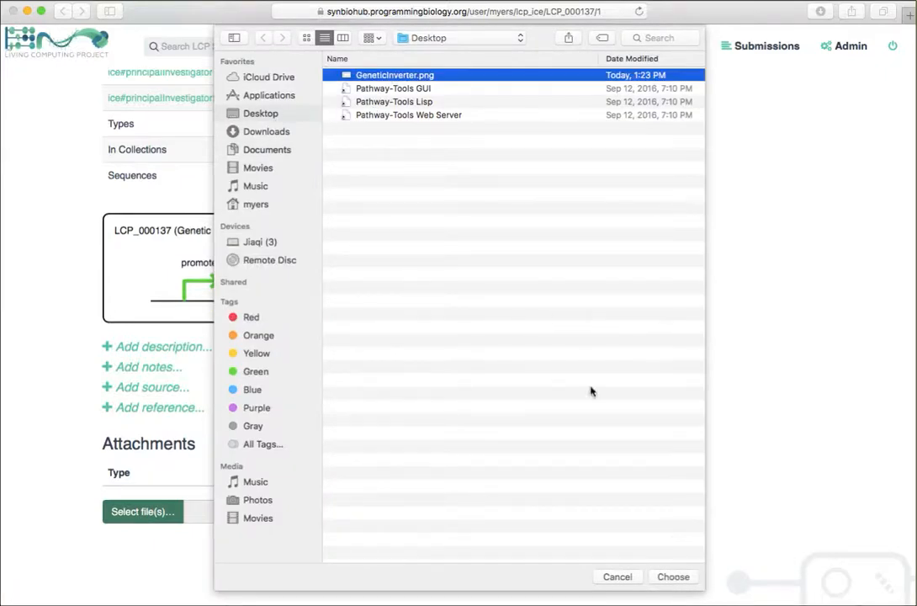
{"action": "left_click", "coordinate": [674, 578]}
{"action": "left_click", "coordinate": [534, 513]}
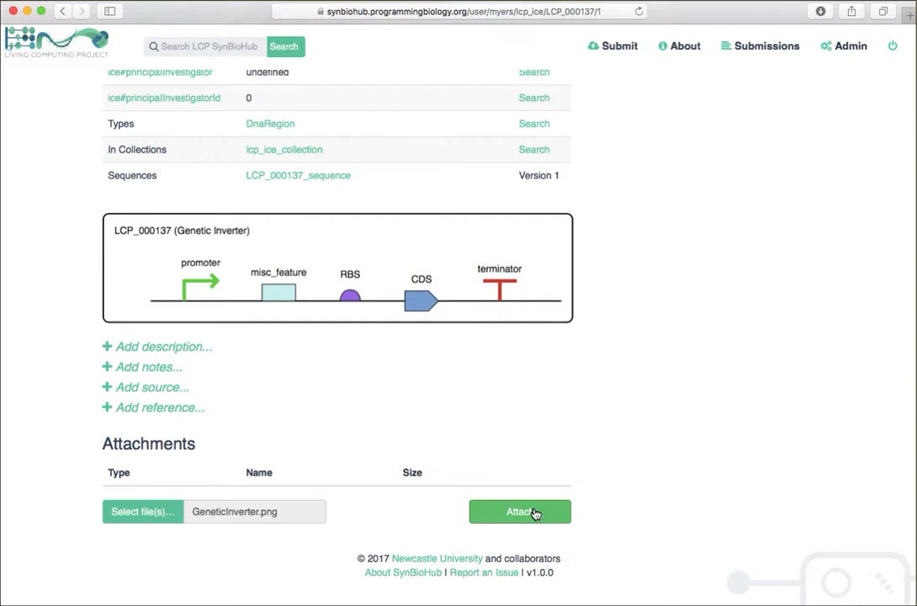
Step: Add the description "This is a plot of my transfer function." with the attached GeneticInverter.png image inserted, and save it
{"action": "left_click", "coordinate": [105, 350]}
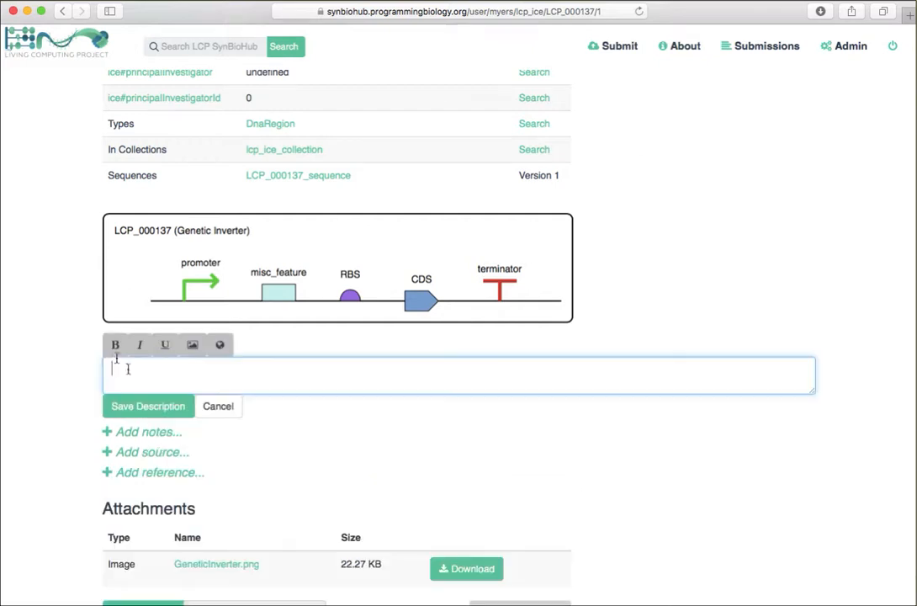
{"action": "type", "text": "This is a plot of my transfer functi"}
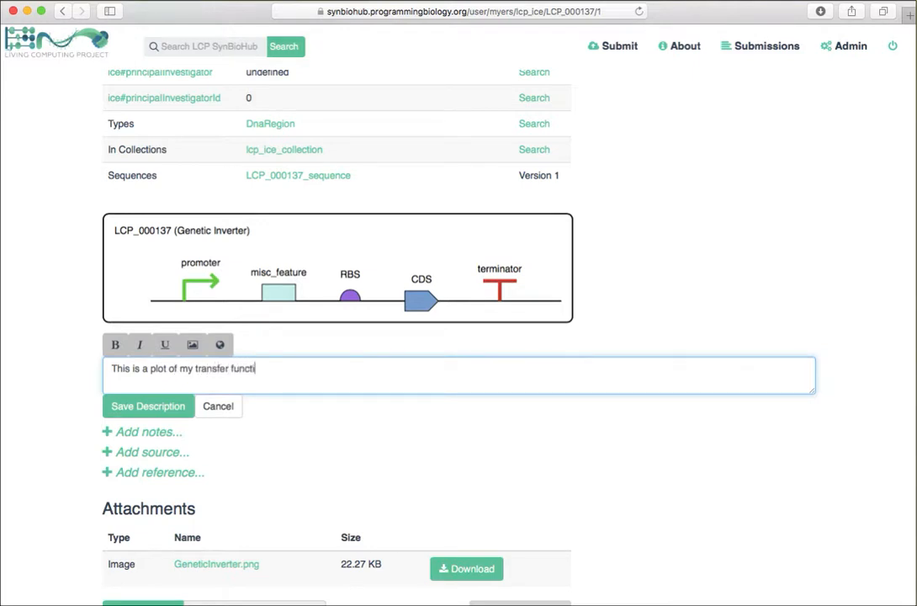
{"action": "left_click", "coordinate": [192, 344]}
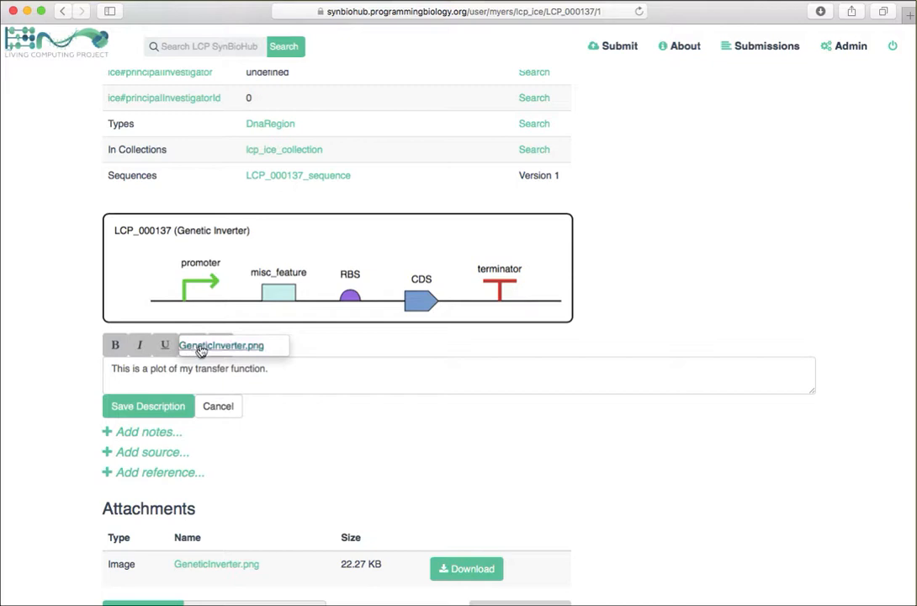
{"action": "left_click", "coordinate": [202, 345]}
{"action": "left_click", "coordinate": [155, 407]}
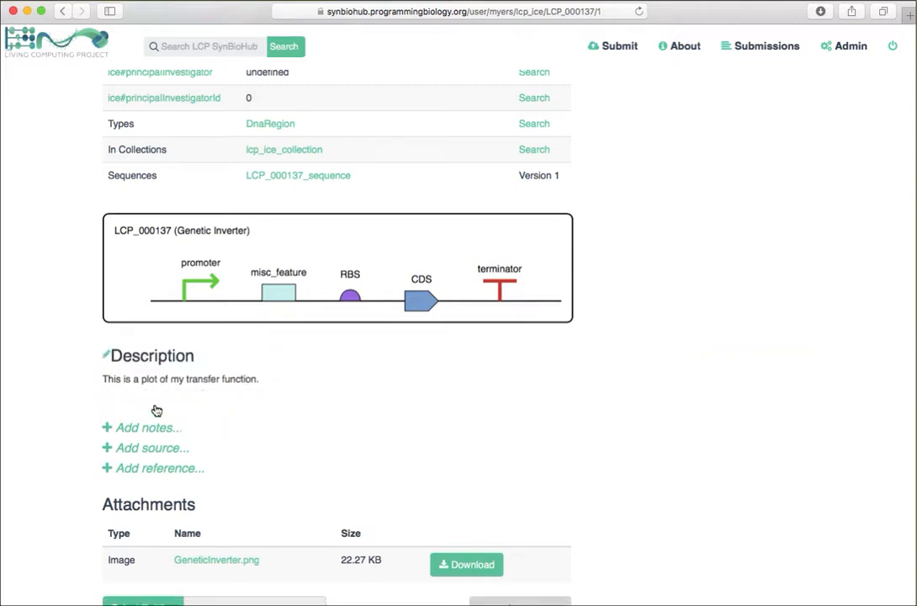
Step: Add the reference 3435343 to the Genetic Inverter record and save the citations
{"action": "scroll", "coordinate": [156, 412], "scroll_direction": "down", "scroll_amount": 3}
{"action": "scroll", "coordinate": [154, 414], "scroll_direction": "down", "scroll_amount": 2}
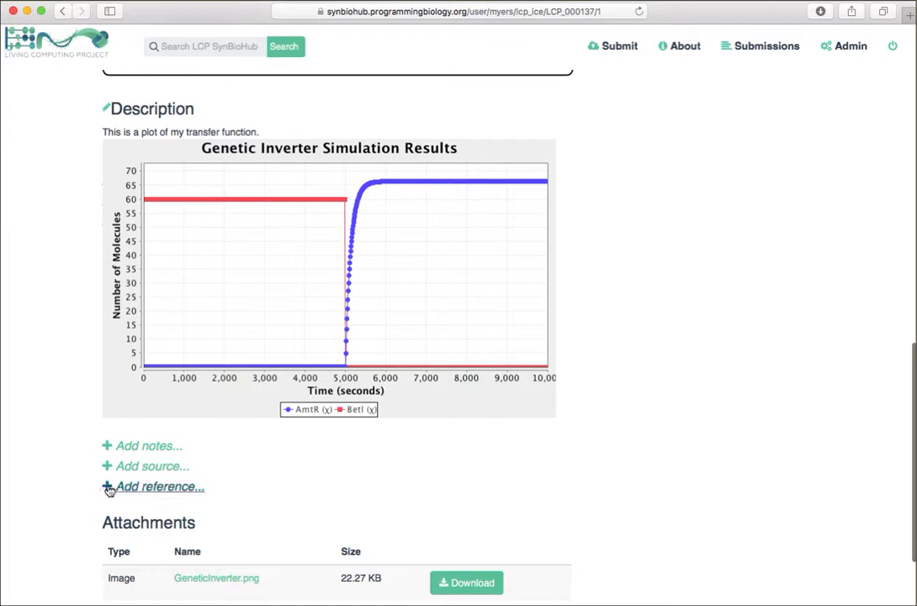
{"action": "left_click", "coordinate": [109, 486]}
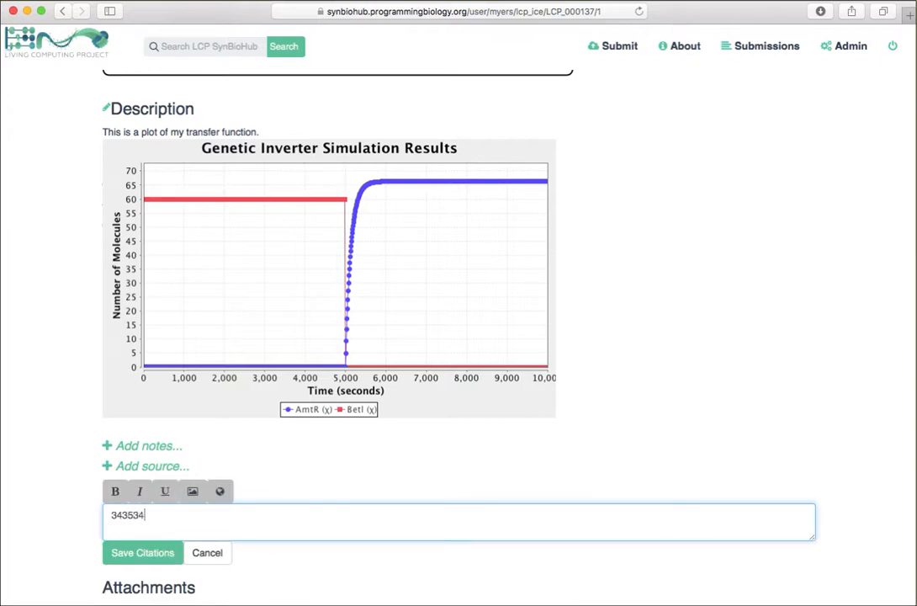
{"action": "left_click", "coordinate": [131, 551]}
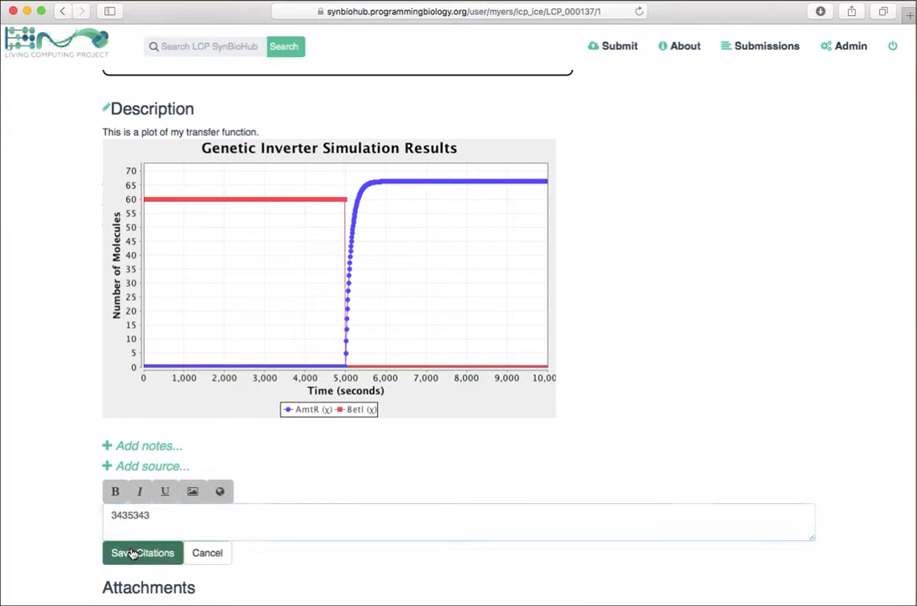
Step: Return to the submissions overview, make lcp_ice_collection public and open its public version
{"action": "scroll", "coordinate": [327, 517], "scroll_direction": "up", "scroll_amount": 5}
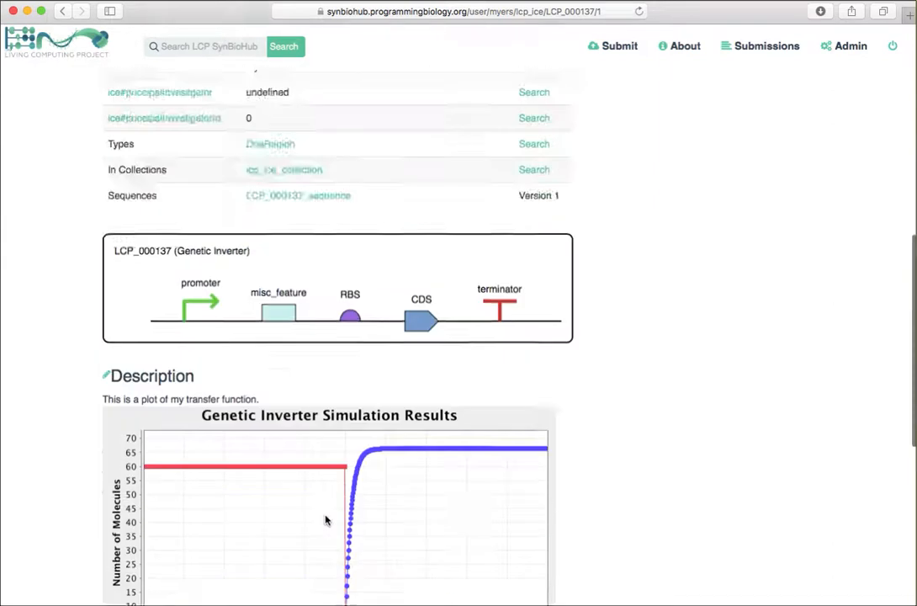
{"action": "scroll", "coordinate": [327, 519], "scroll_direction": "up", "scroll_amount": 10}
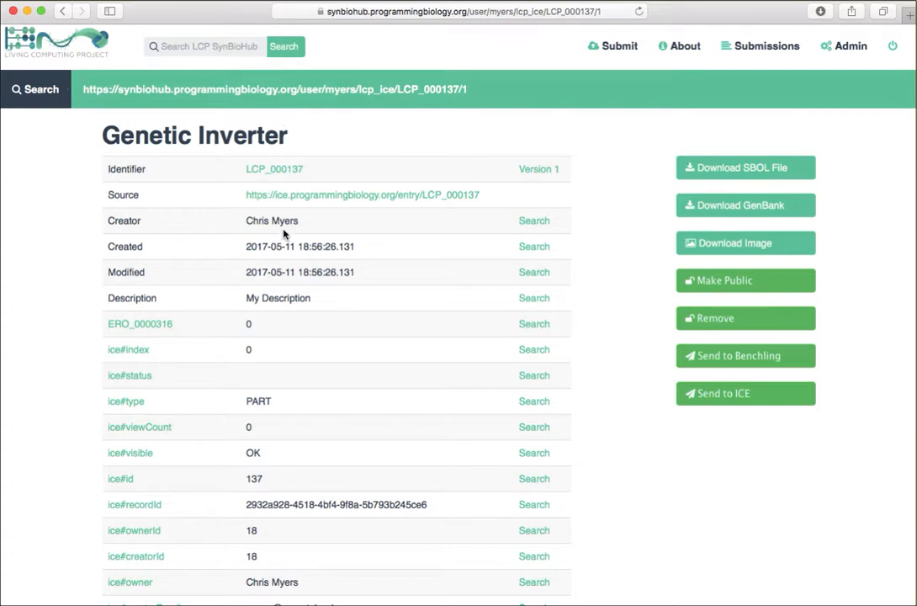
{"action": "left_click", "coordinate": [63, 11]}
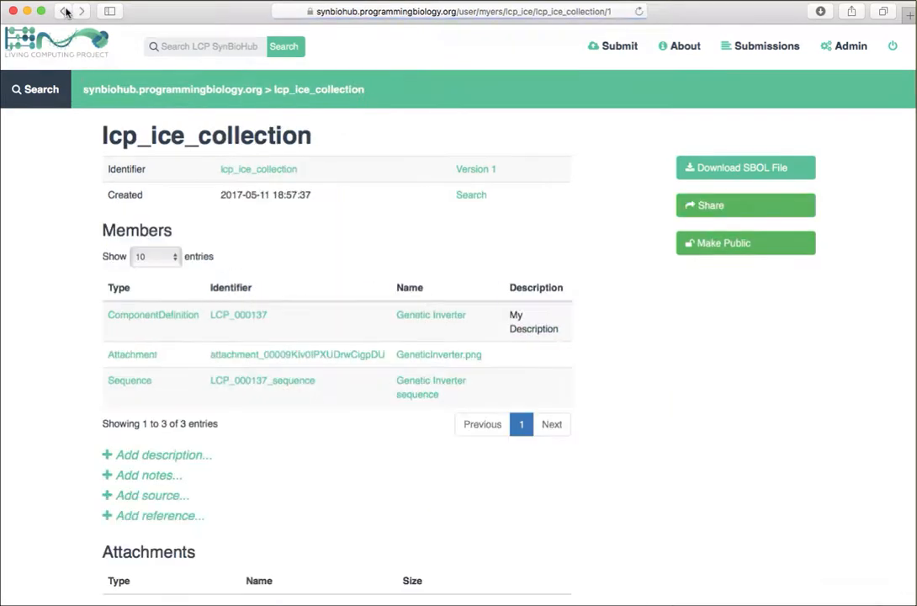
{"action": "left_click", "coordinate": [767, 50]}
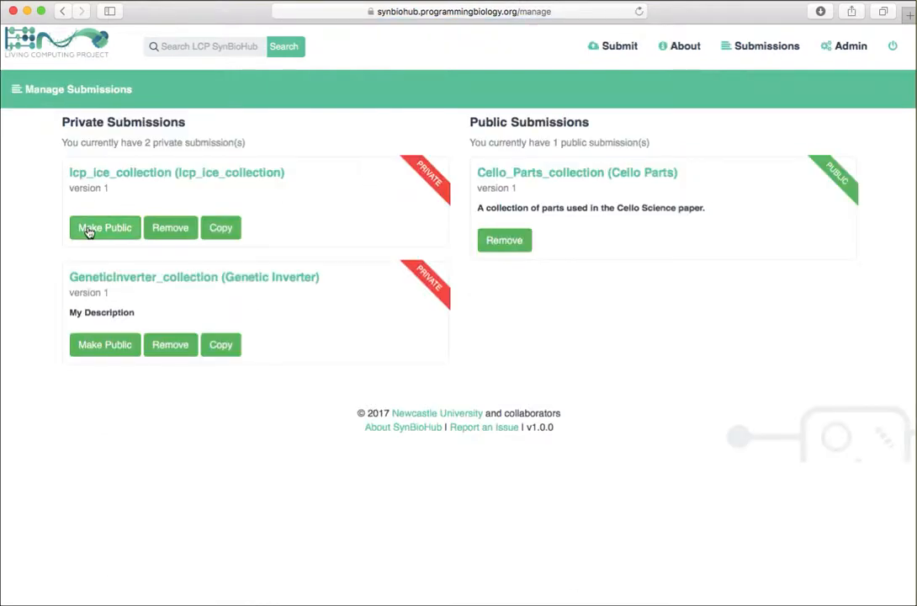
{"action": "left_click", "coordinate": [88, 232]}
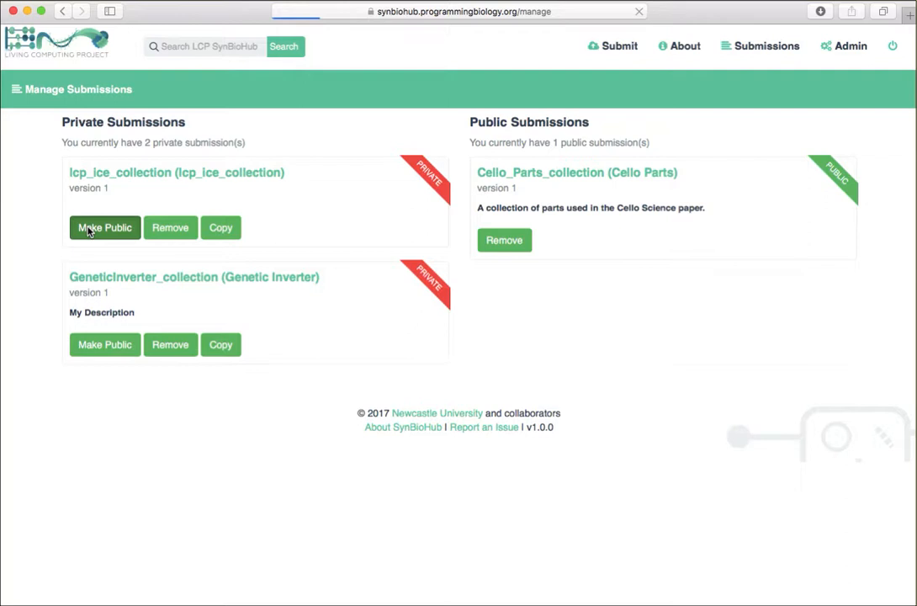
{"action": "left_click", "coordinate": [520, 290]}
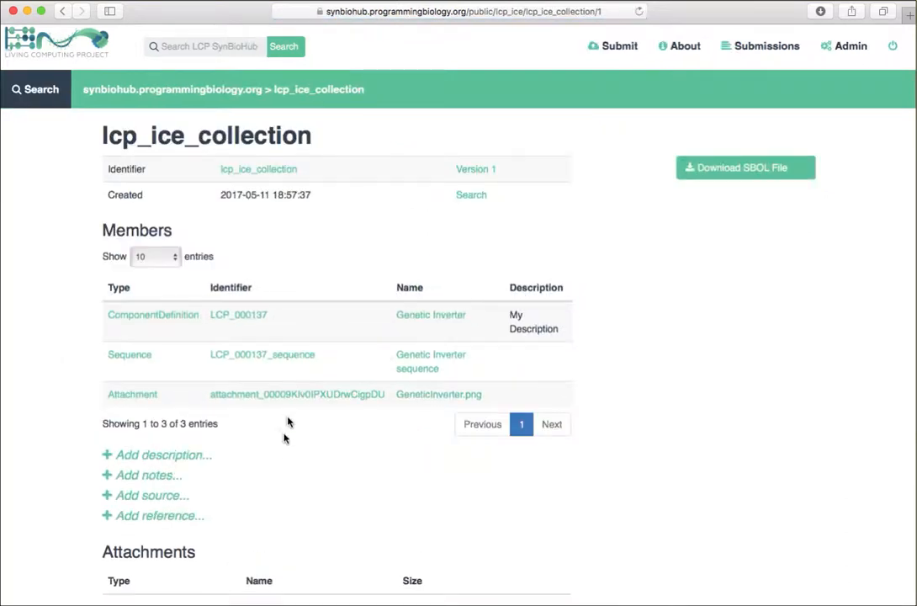
Step: Search SynBioHub for LCP and open the public LCP_000137 (Genetic Inverter) record
{"action": "left_click", "coordinate": [184, 46]}
{"action": "type", "text": "LCP"}
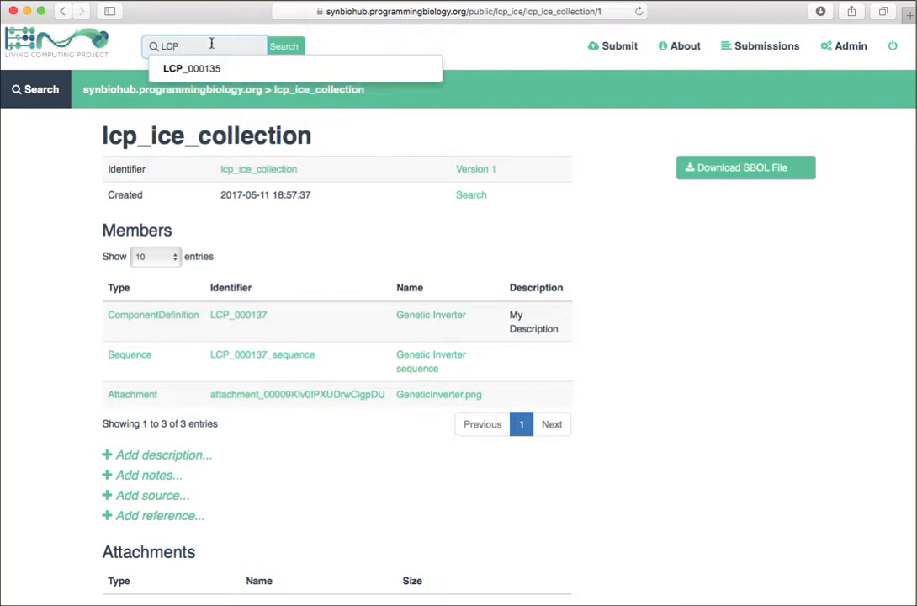
{"action": "key", "text": "Return"}
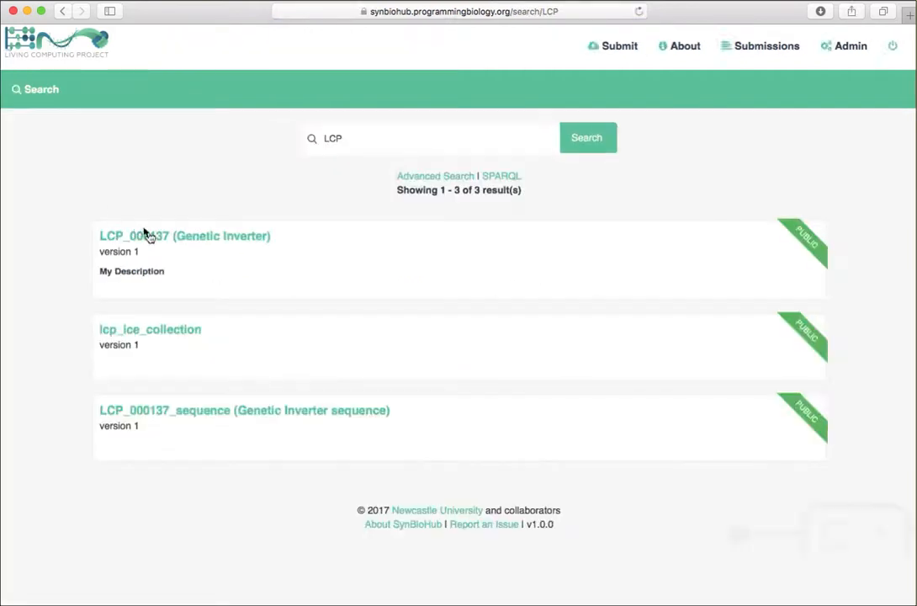
{"action": "left_click", "coordinate": [158, 243]}
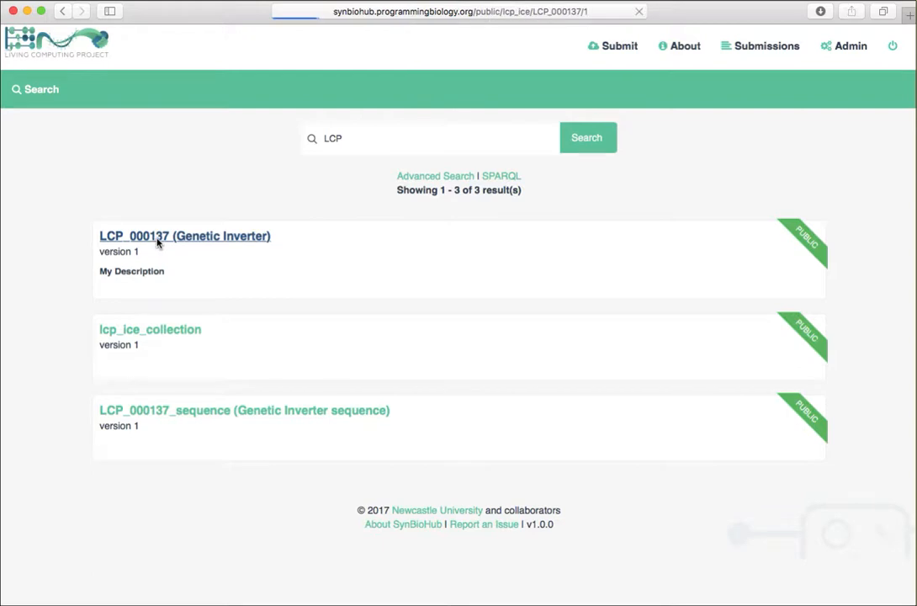